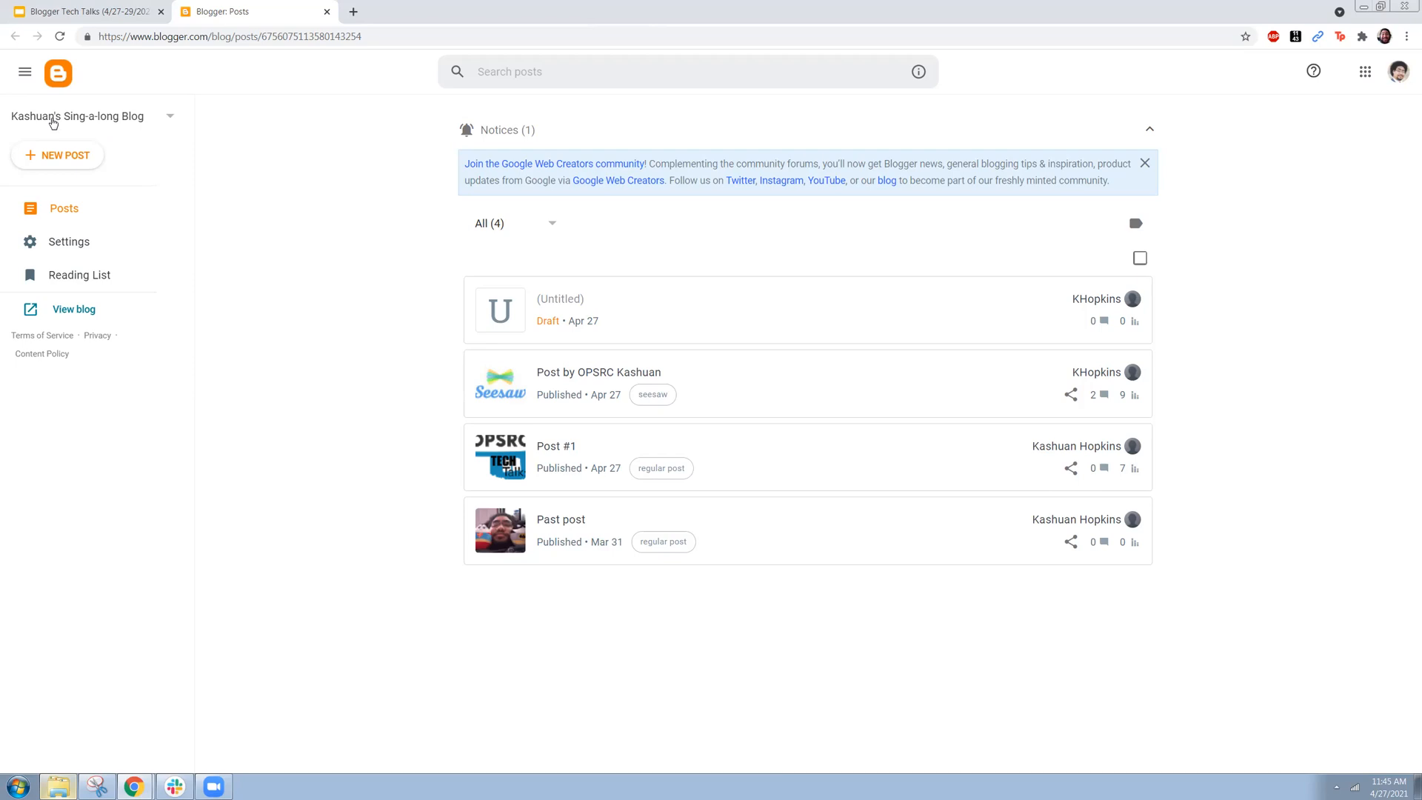
Step: Start creating a new blog and give it the title "Animal blog"
click(114, 123)
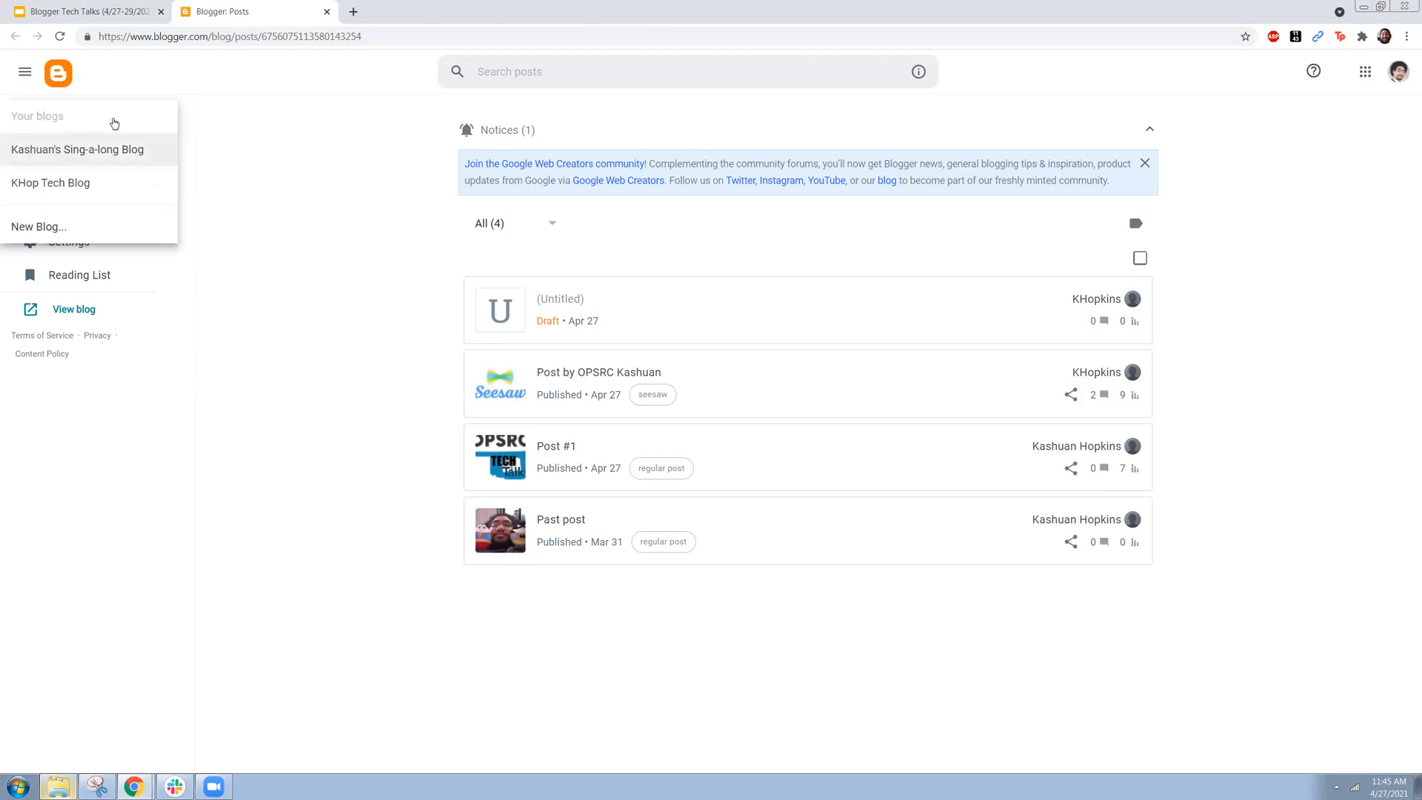
click(142, 232)
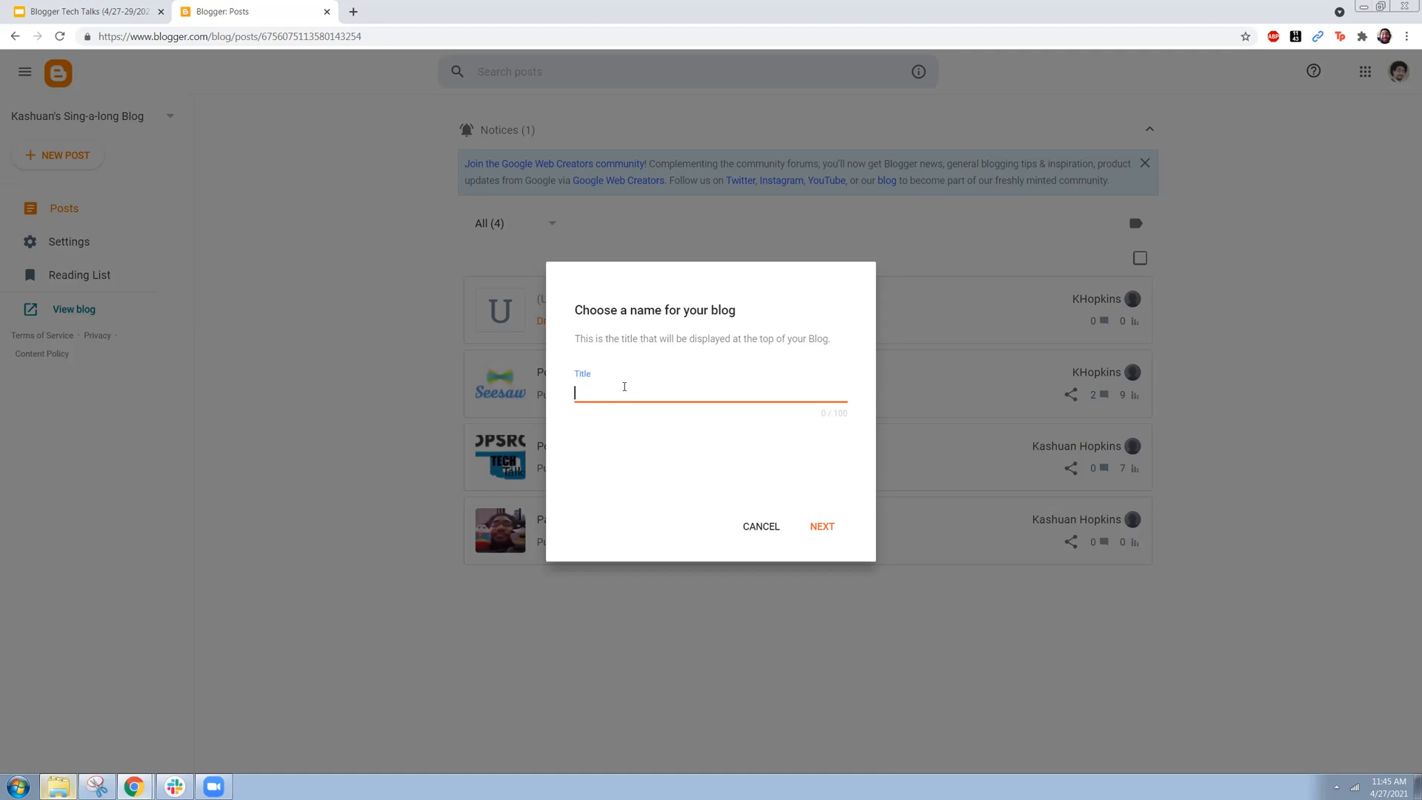
text(Animal blog)
click(827, 528)
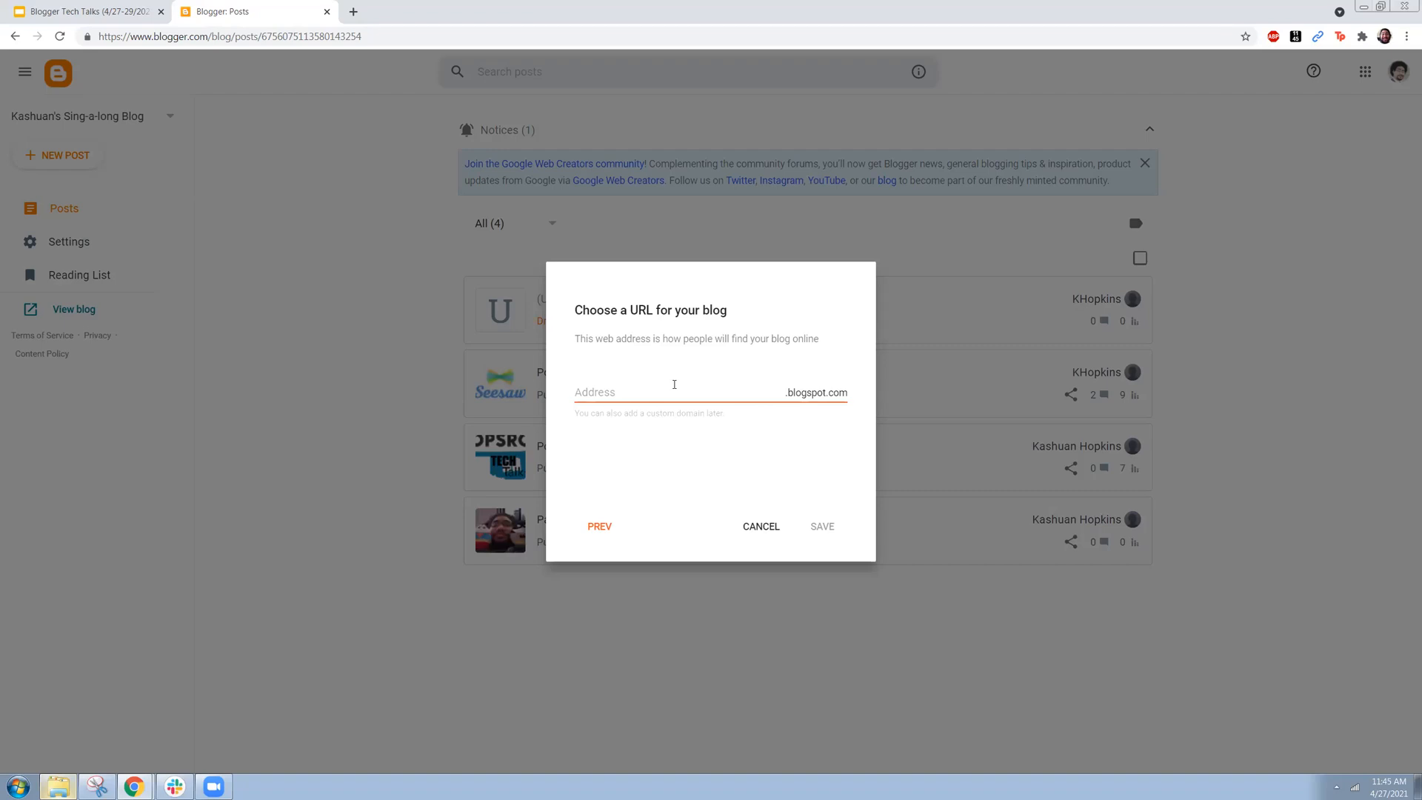
Step: Set the new blog's address to kashanimals.blogspot.com and save the blog
click(674, 383)
text(kashanimals)
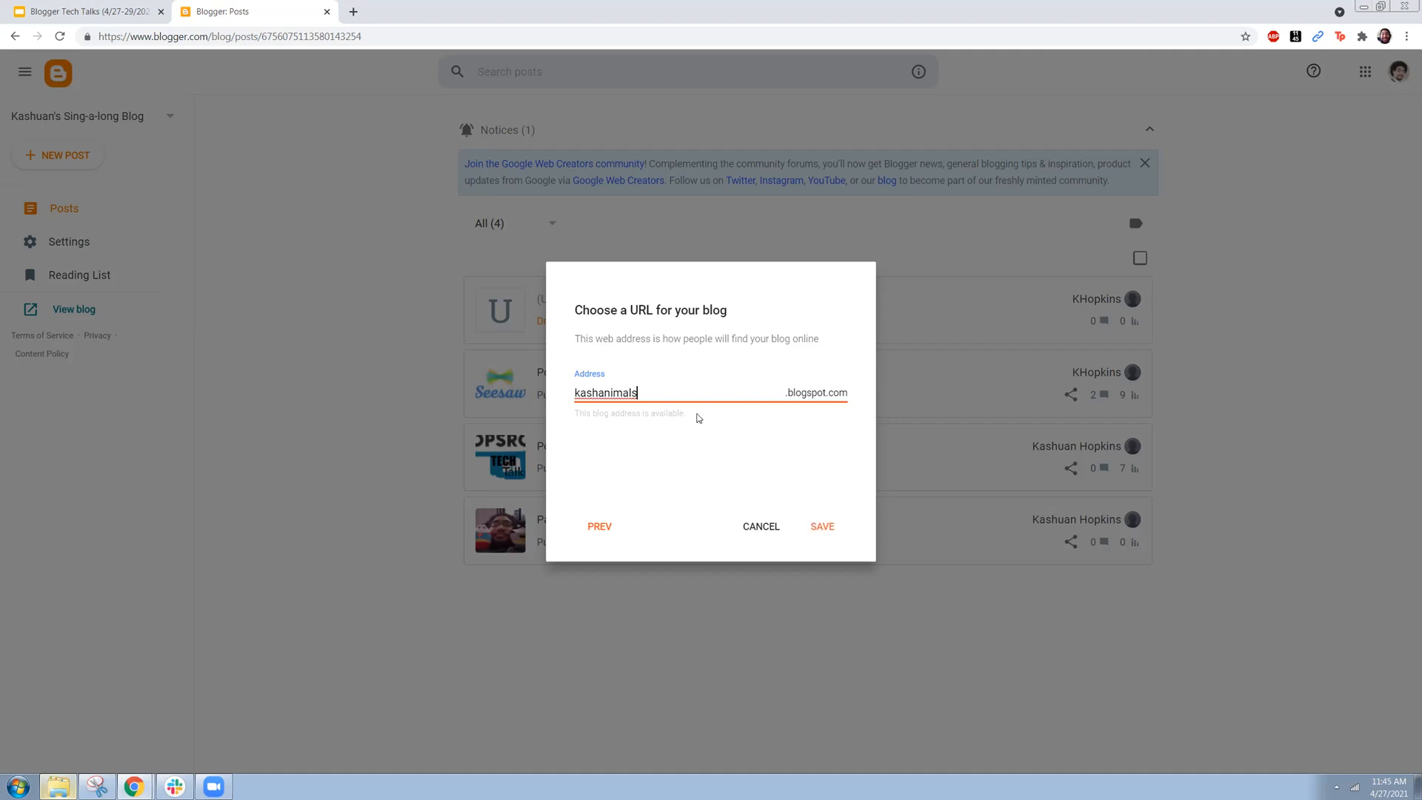
click(628, 416)
click(837, 532)
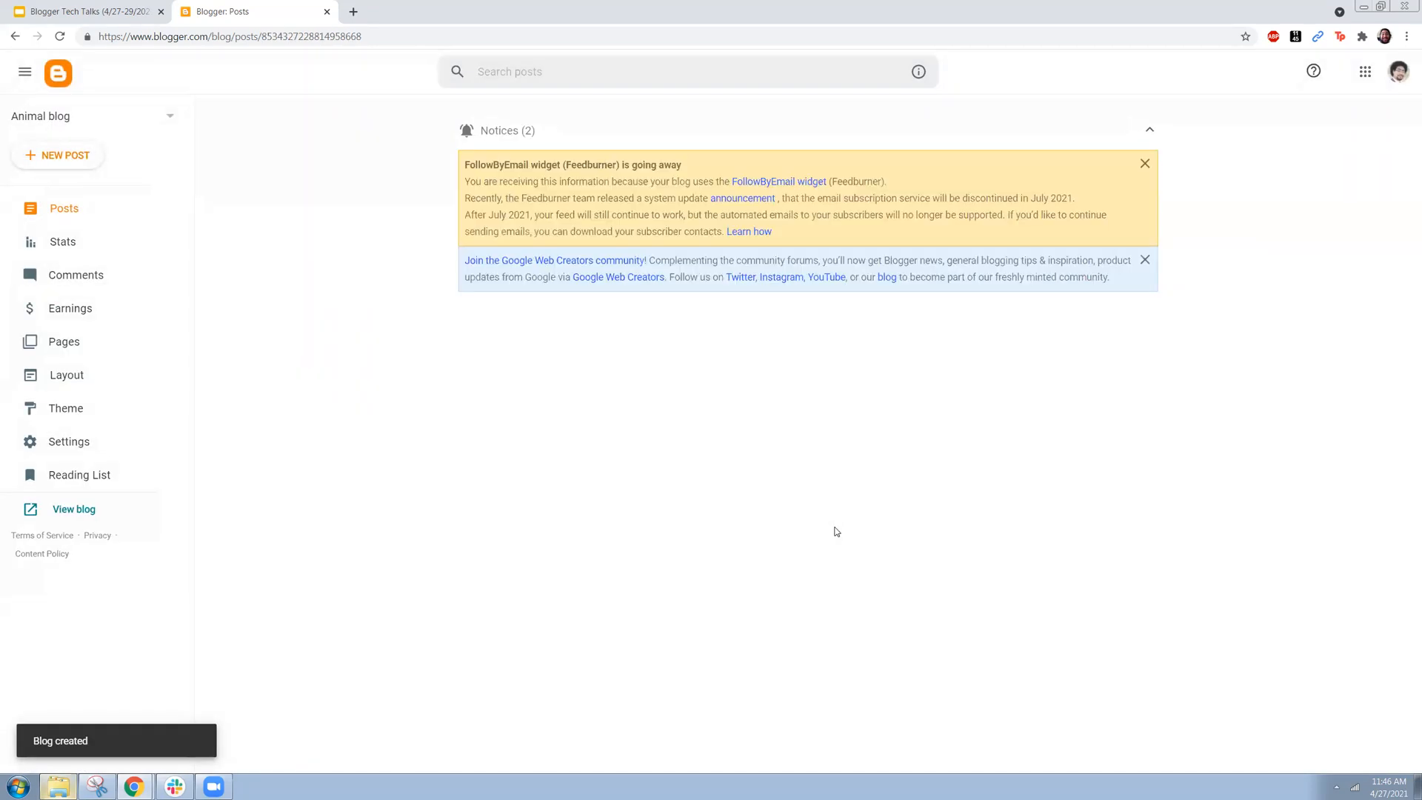
Step: Dismiss the FollowByEmail widget notice and select Animal blog among the existing blogs
click(1146, 164)
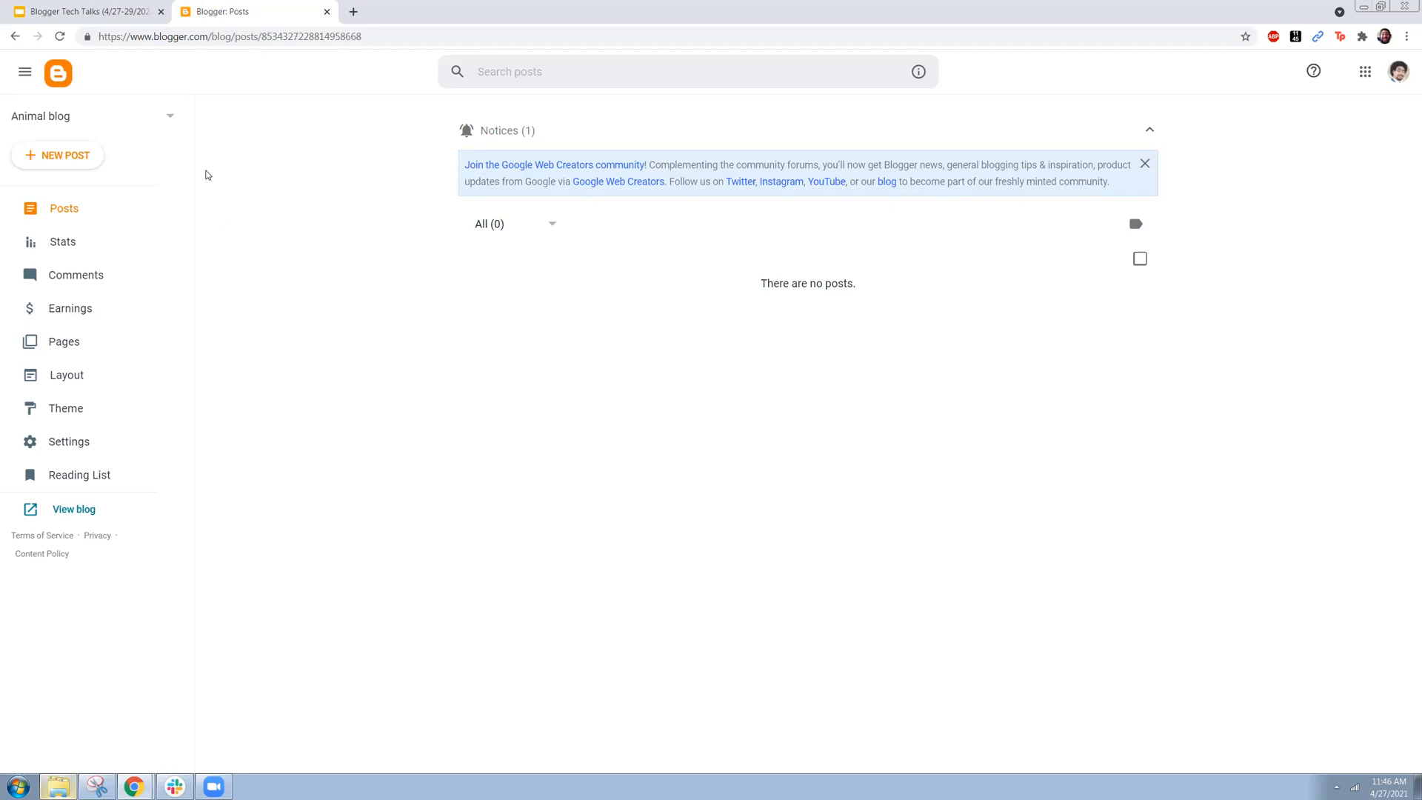
click(168, 122)
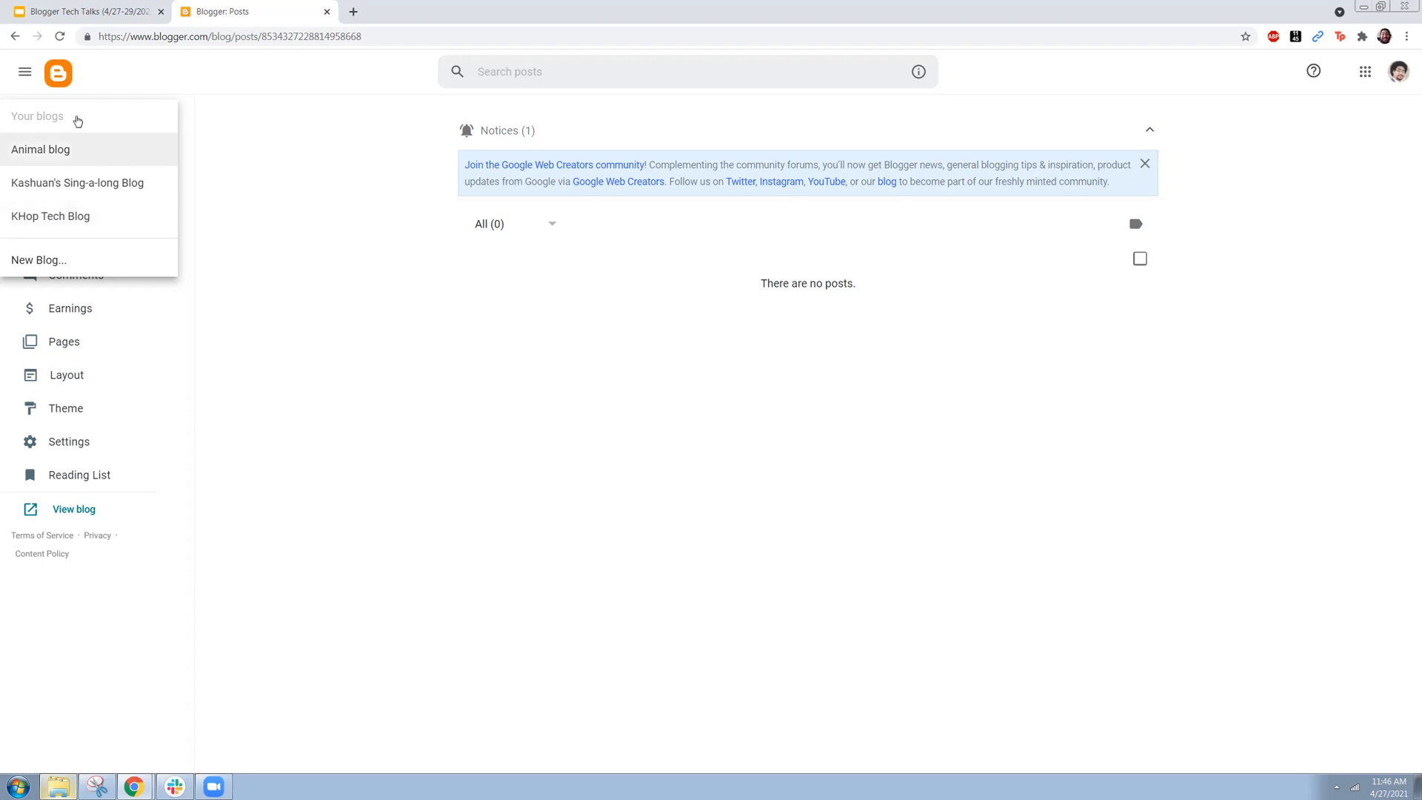
click(80, 160)
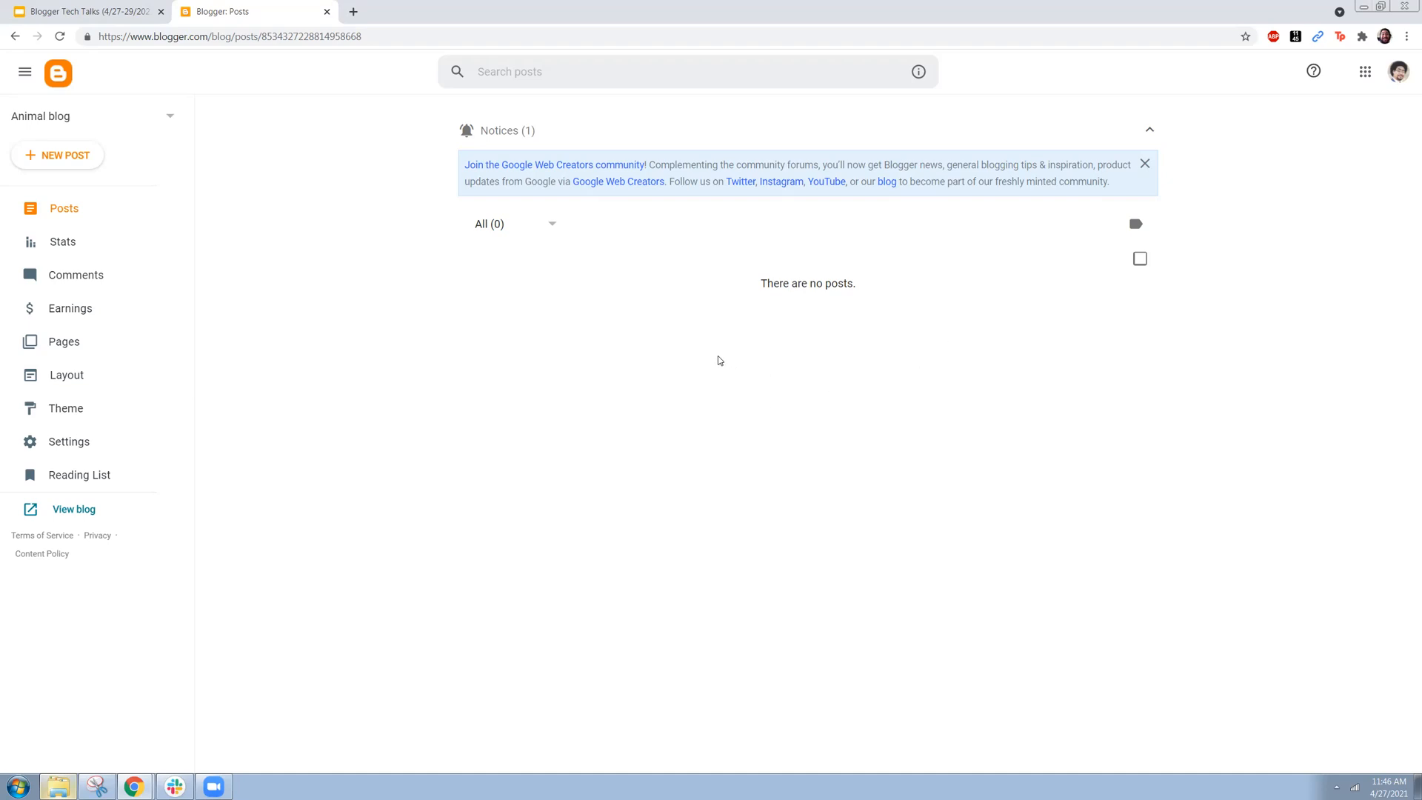
Step: In the blog's settings, save the description "This is where I post about animals!"
click(109, 441)
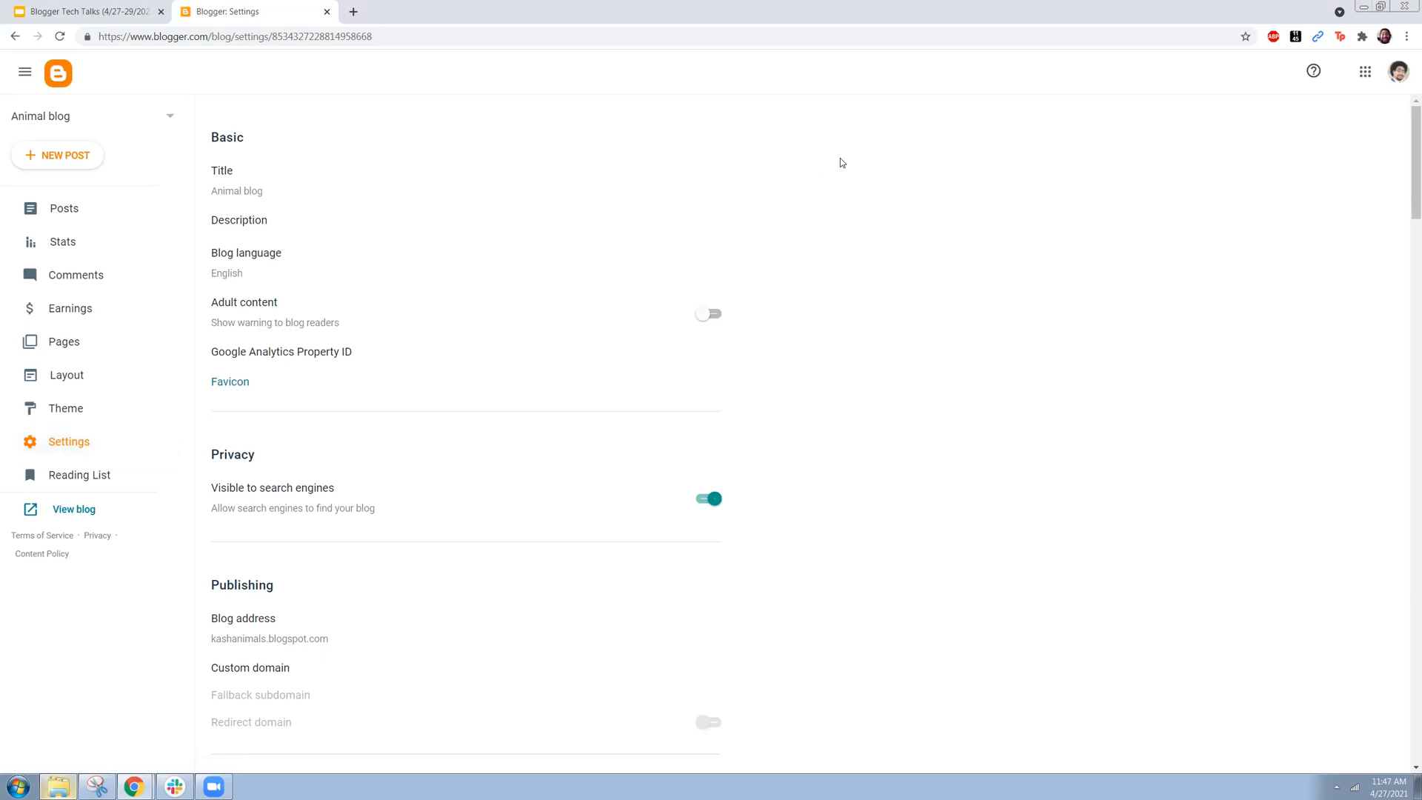
click(254, 194)
click(753, 476)
click(229, 228)
click(686, 396)
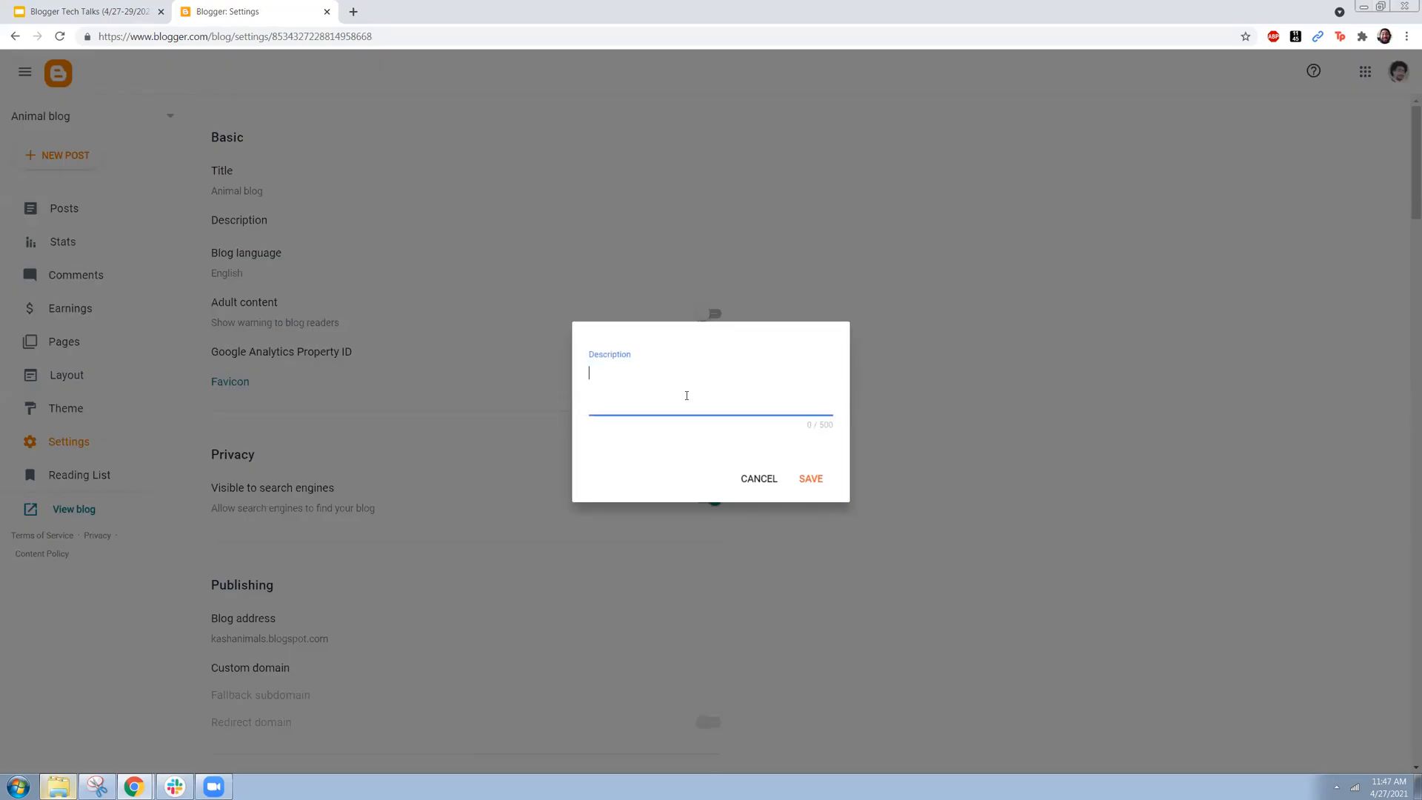
text(This is where I post about animals!)
click(811, 478)
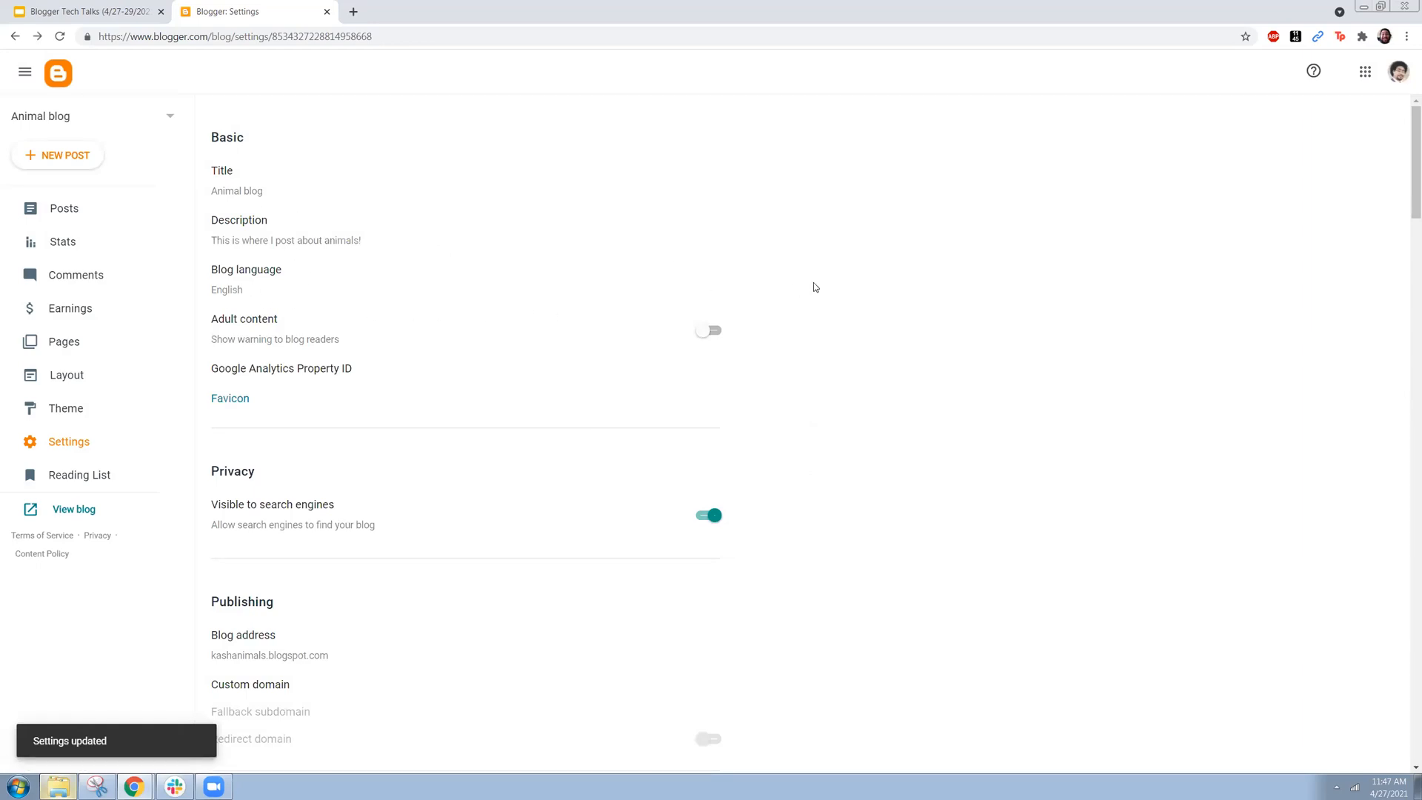
Step: Turn off the blog's visibility to search engines in the privacy settings
scroll(815, 287, down, 1)
drag(339, 438, 217, 435)
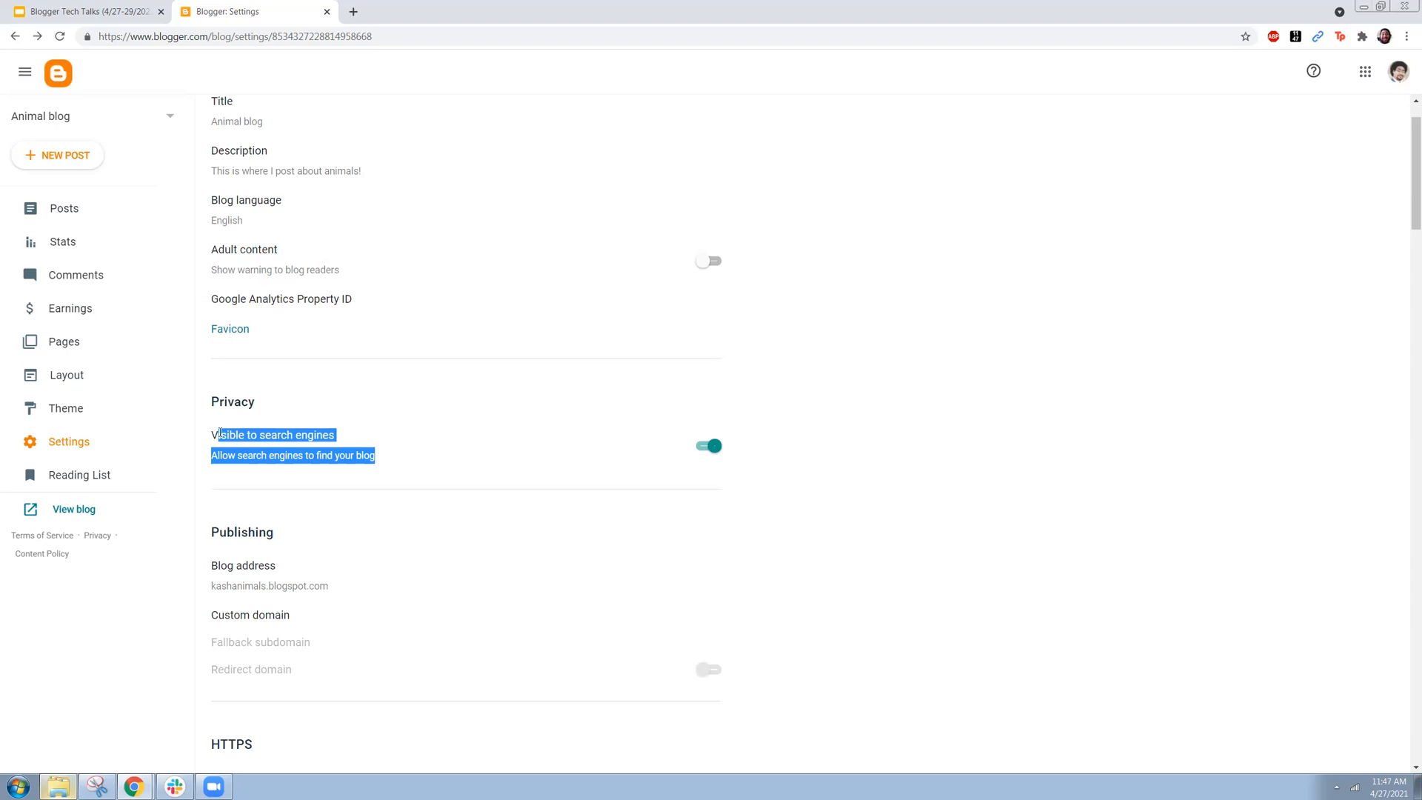
click(710, 445)
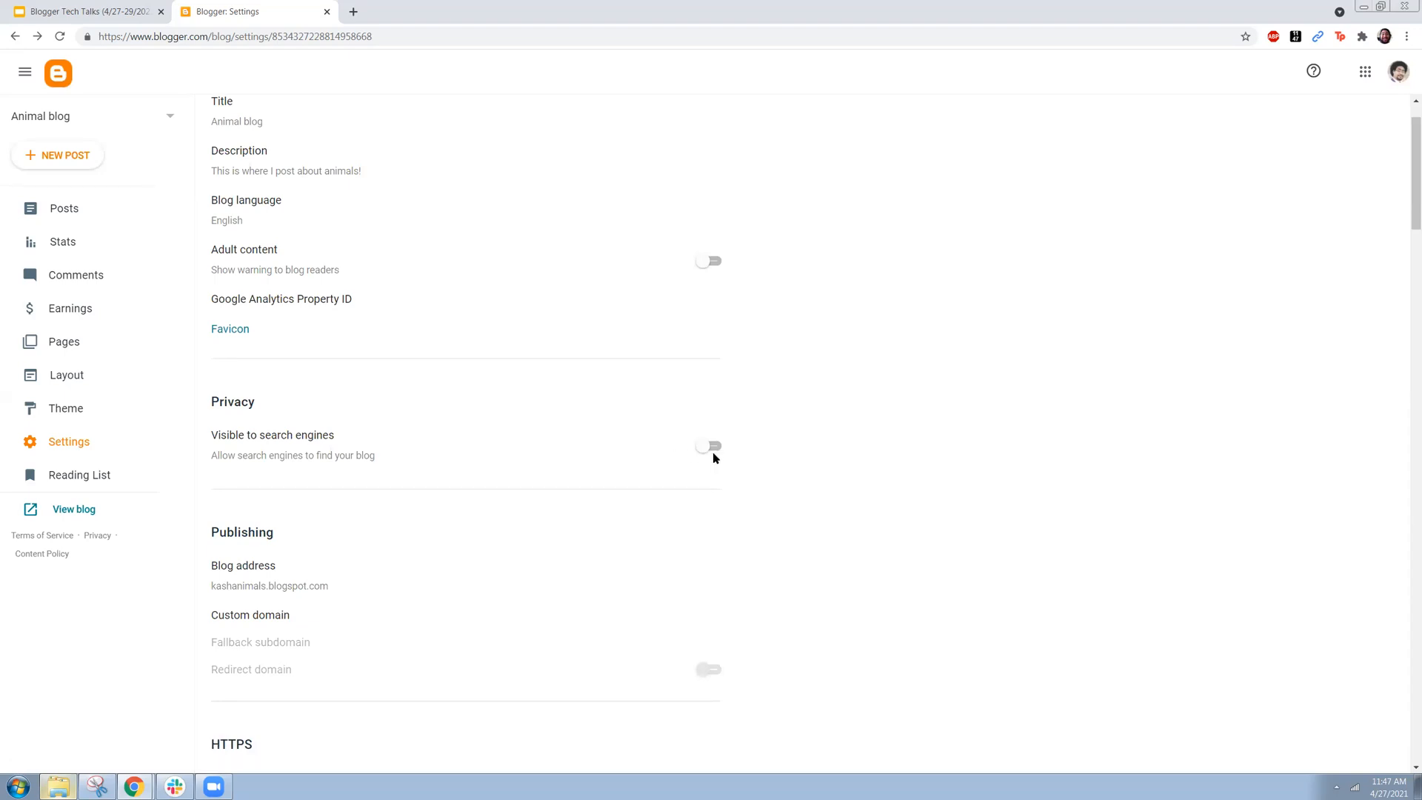
Step: Invite another author to the blog by entering the person's email address and sending the invitation
scroll(713, 455, down, 2)
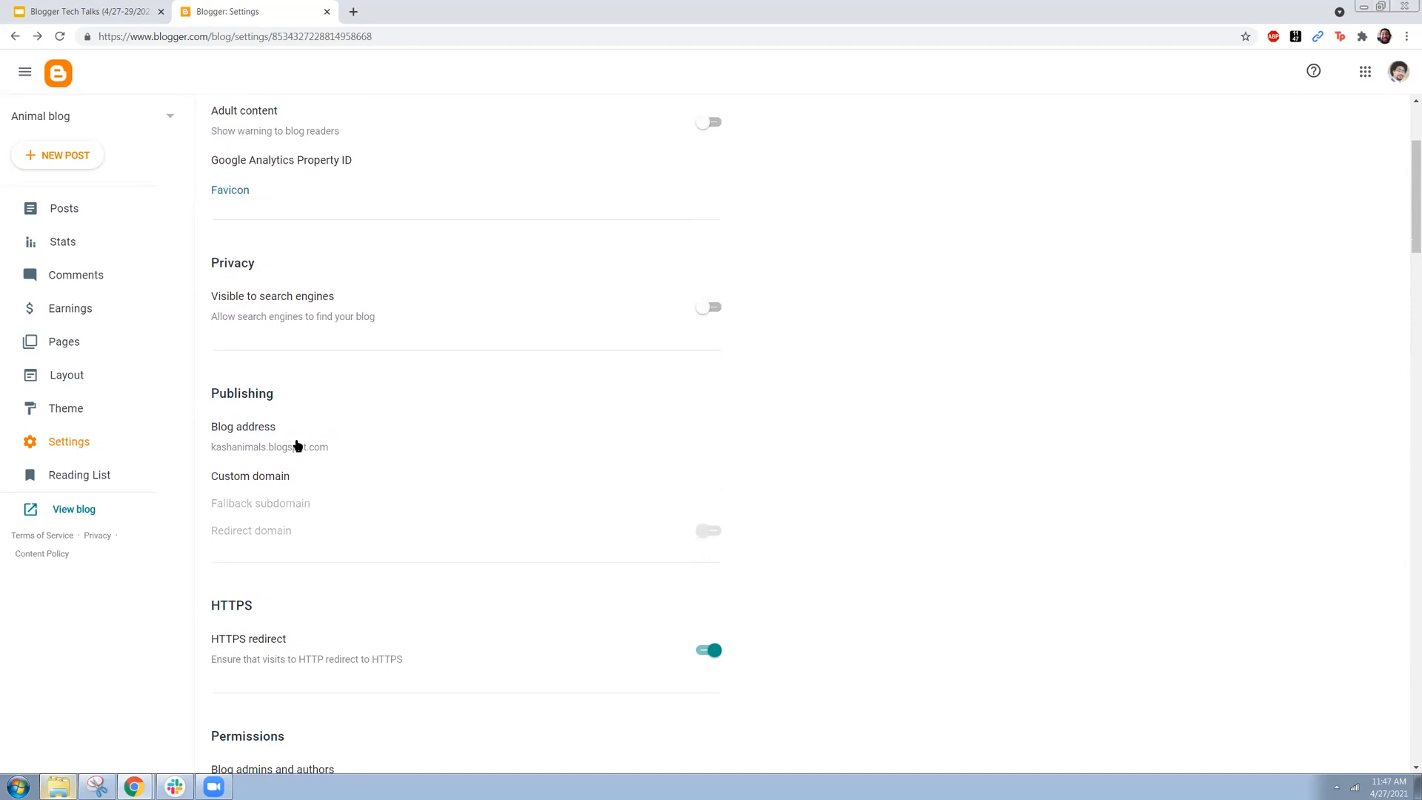
scroll(521, 455, down, 2)
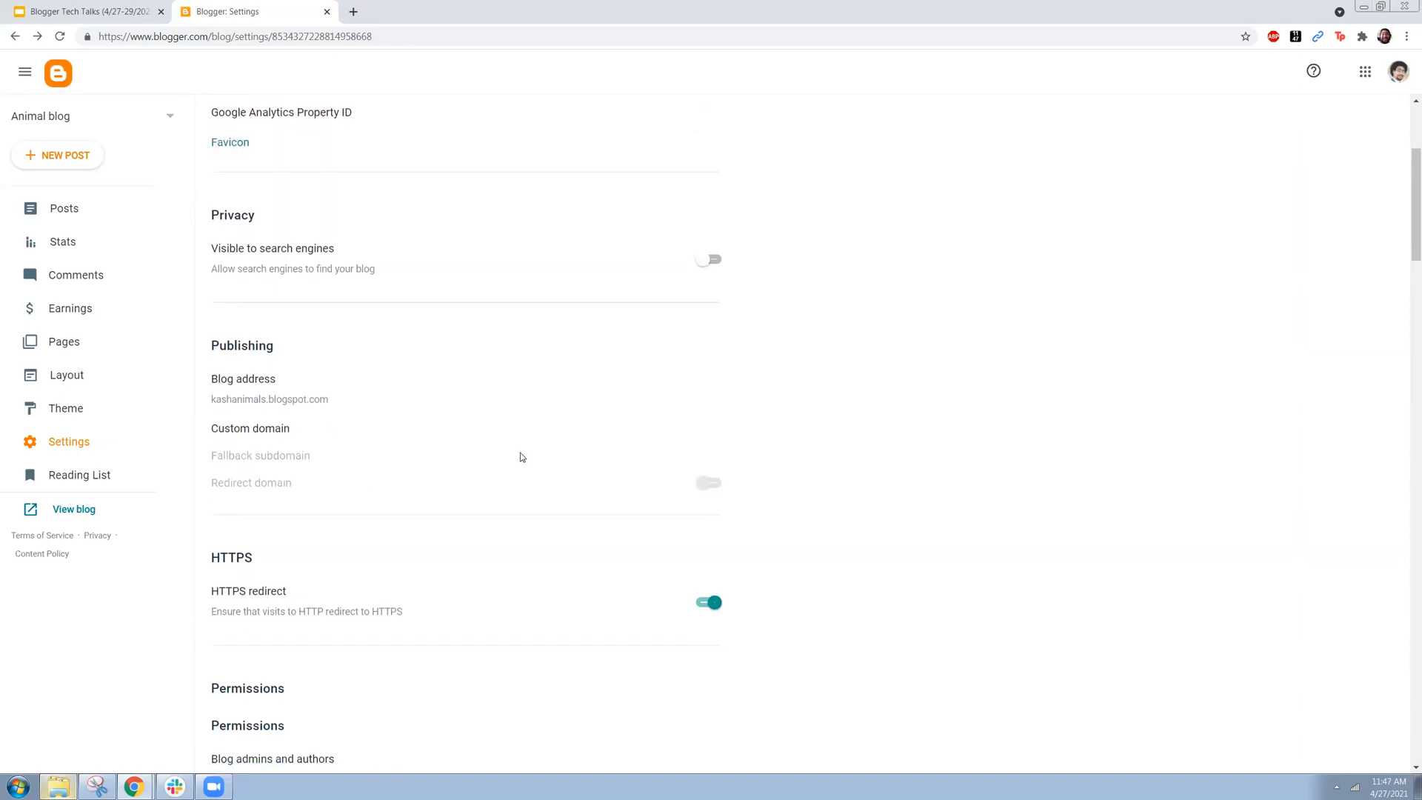
scroll(521, 457, down, 3)
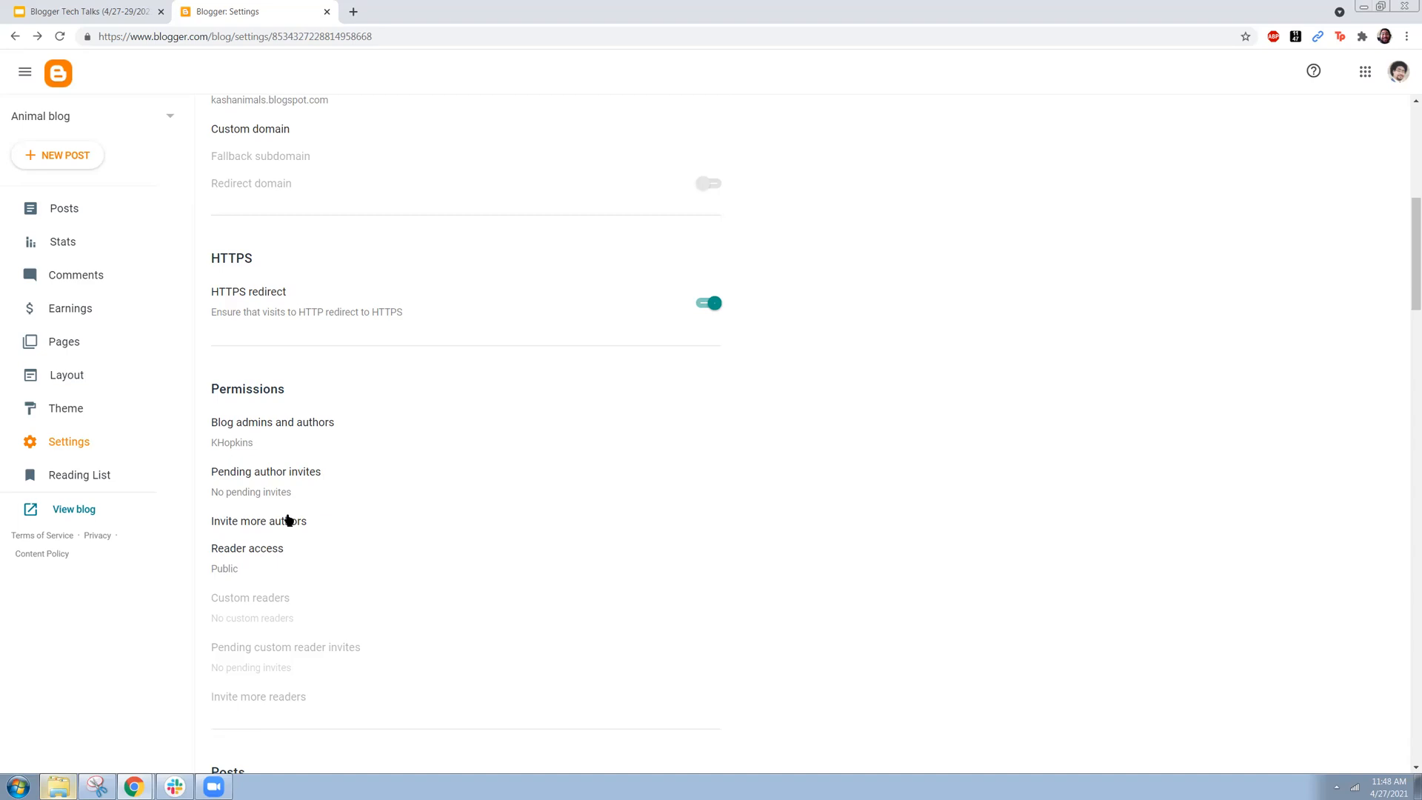
click(241, 526)
click(664, 402)
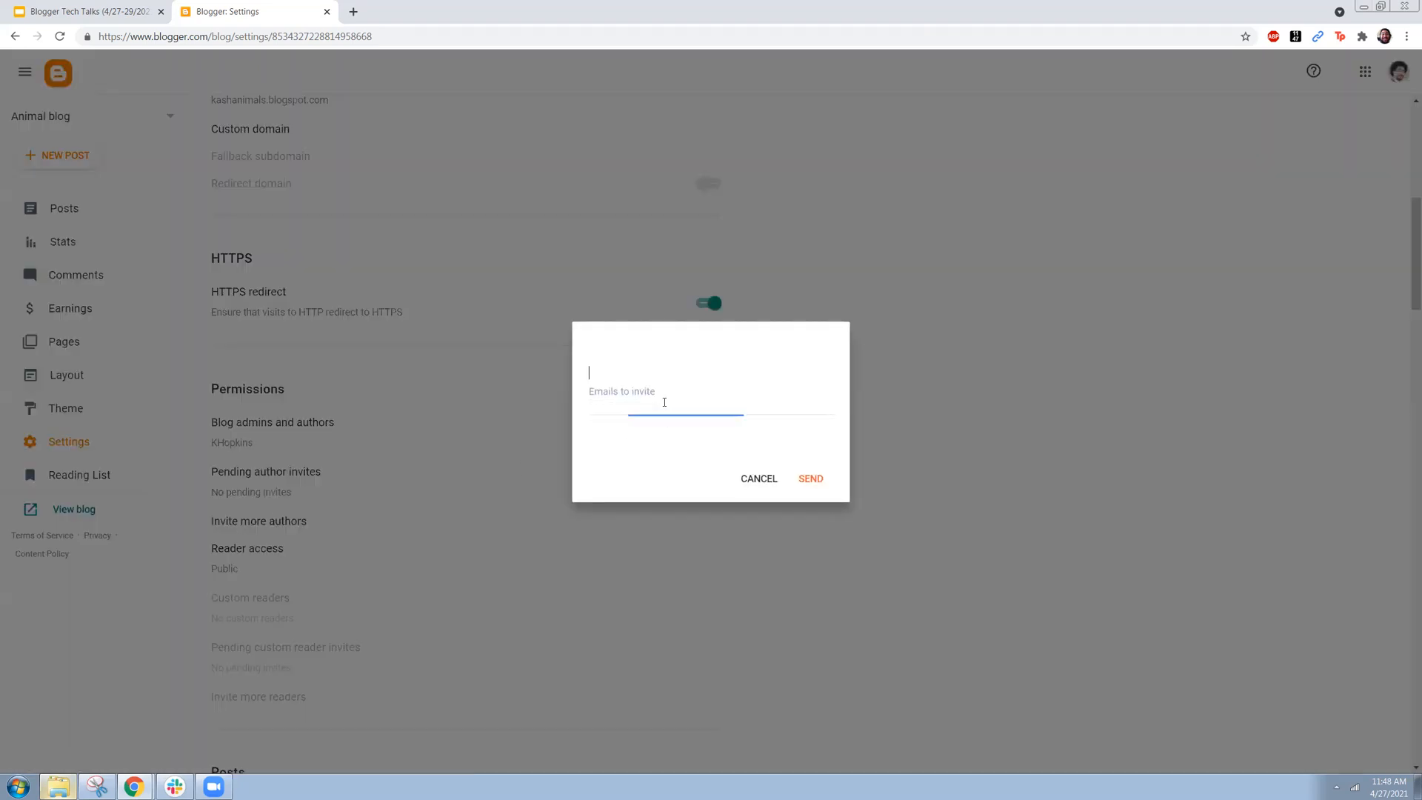
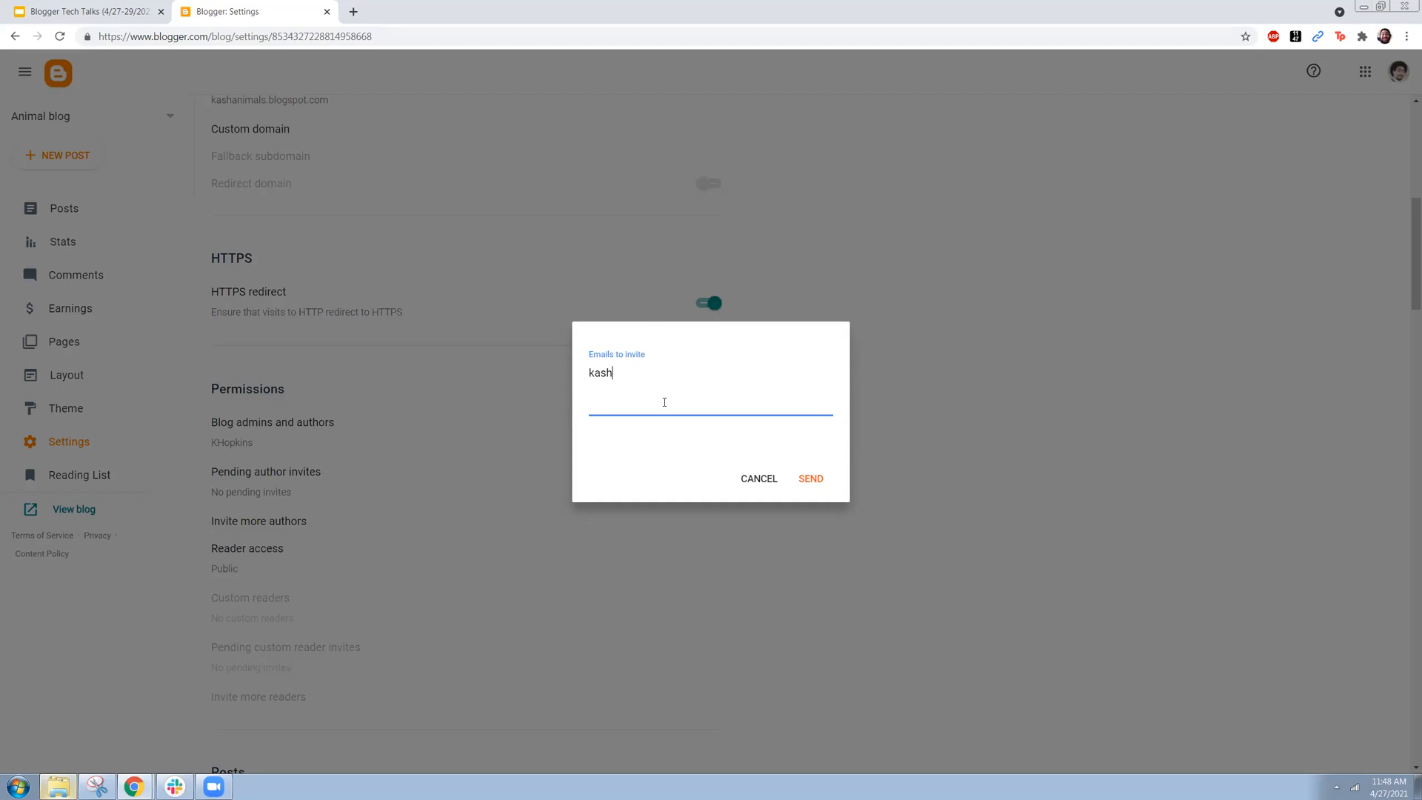
key(Return)
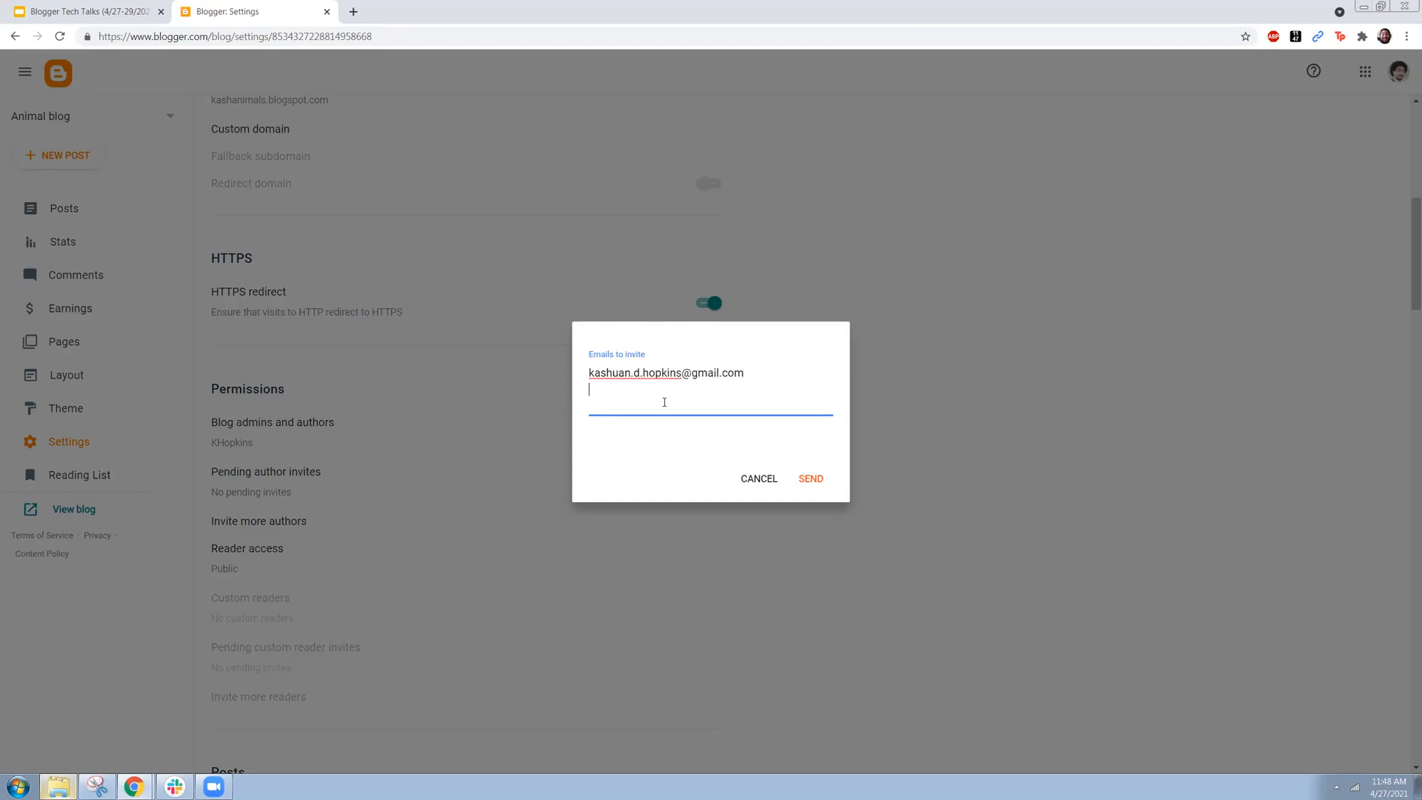
text(dfjklsdf)
key(BackSpace)
key(BackSpace)
key(BackSpace)
key(BackSpace)
key(BackSpace)
key(BackSpace)
key(BackSpace)
key(BackSpace)
click(802, 482)
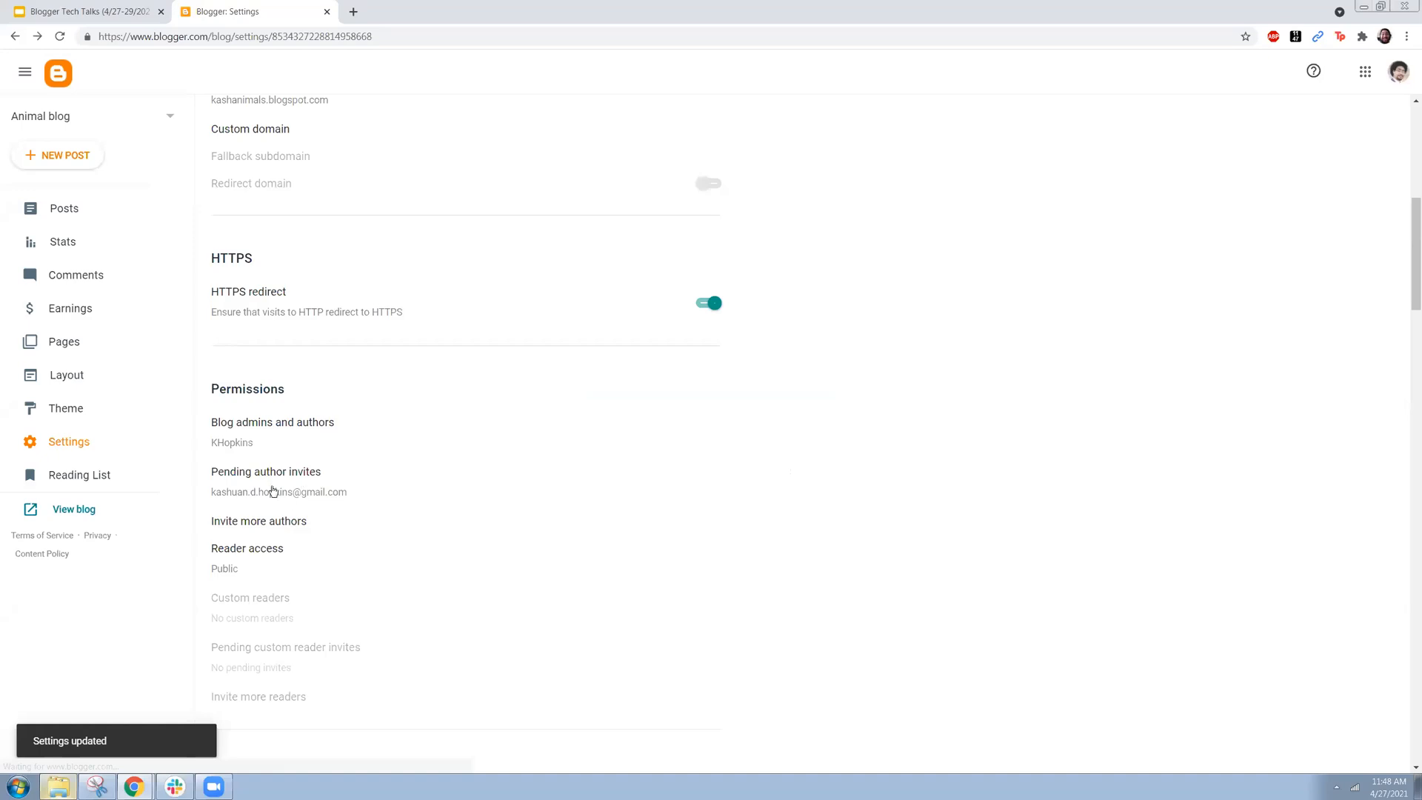
Step: Review the blog's admins and authors, and the reader access options including Custom readers, without saving changes
click(251, 429)
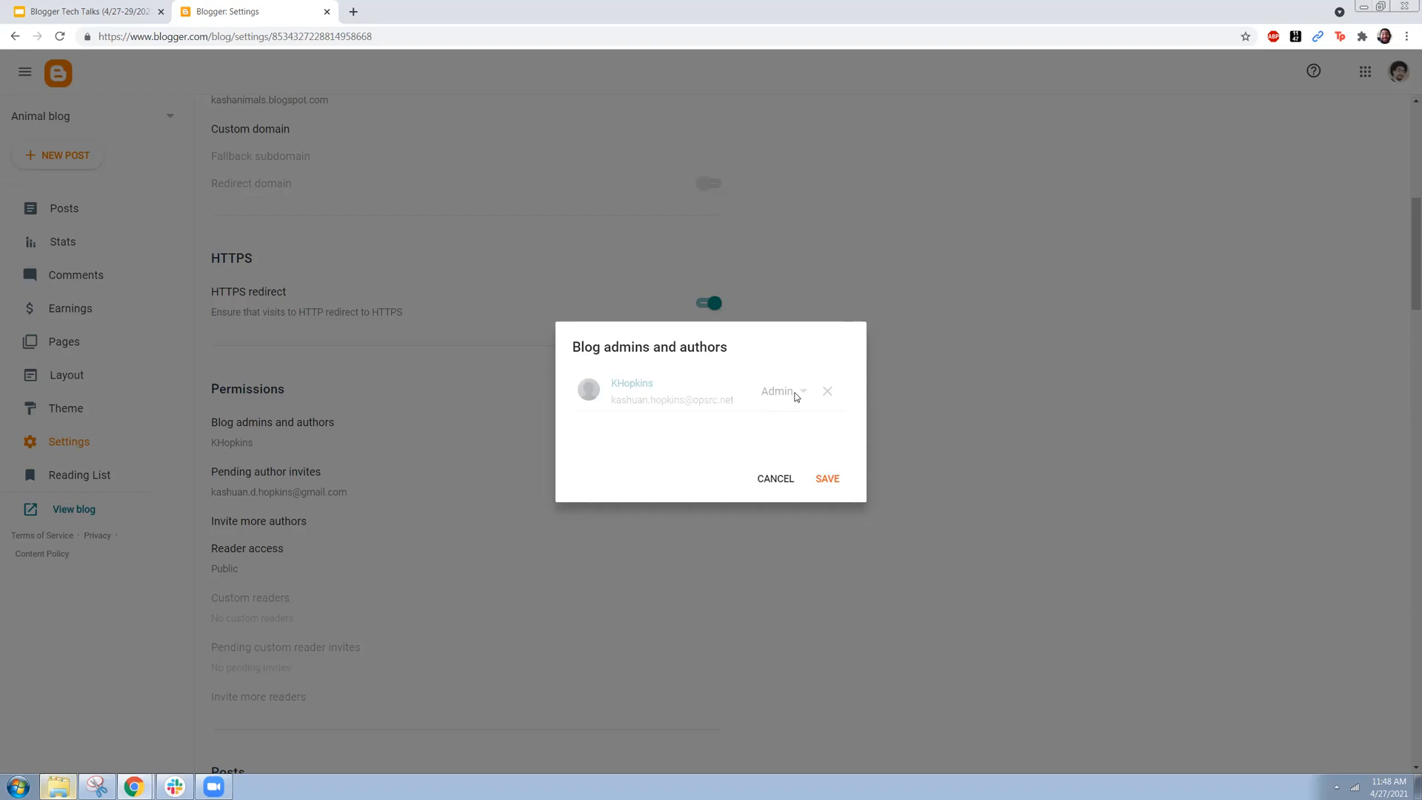
click(772, 480)
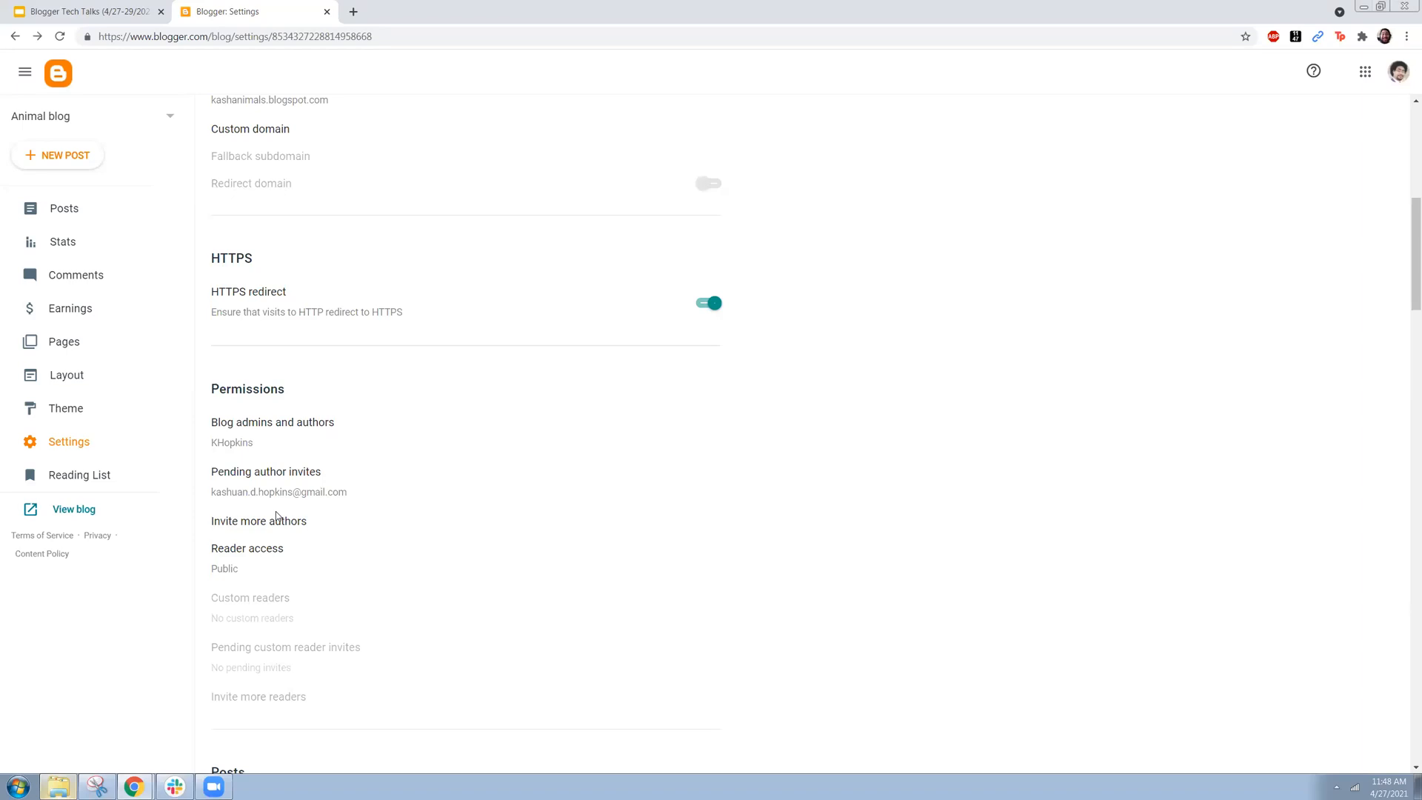
click(240, 561)
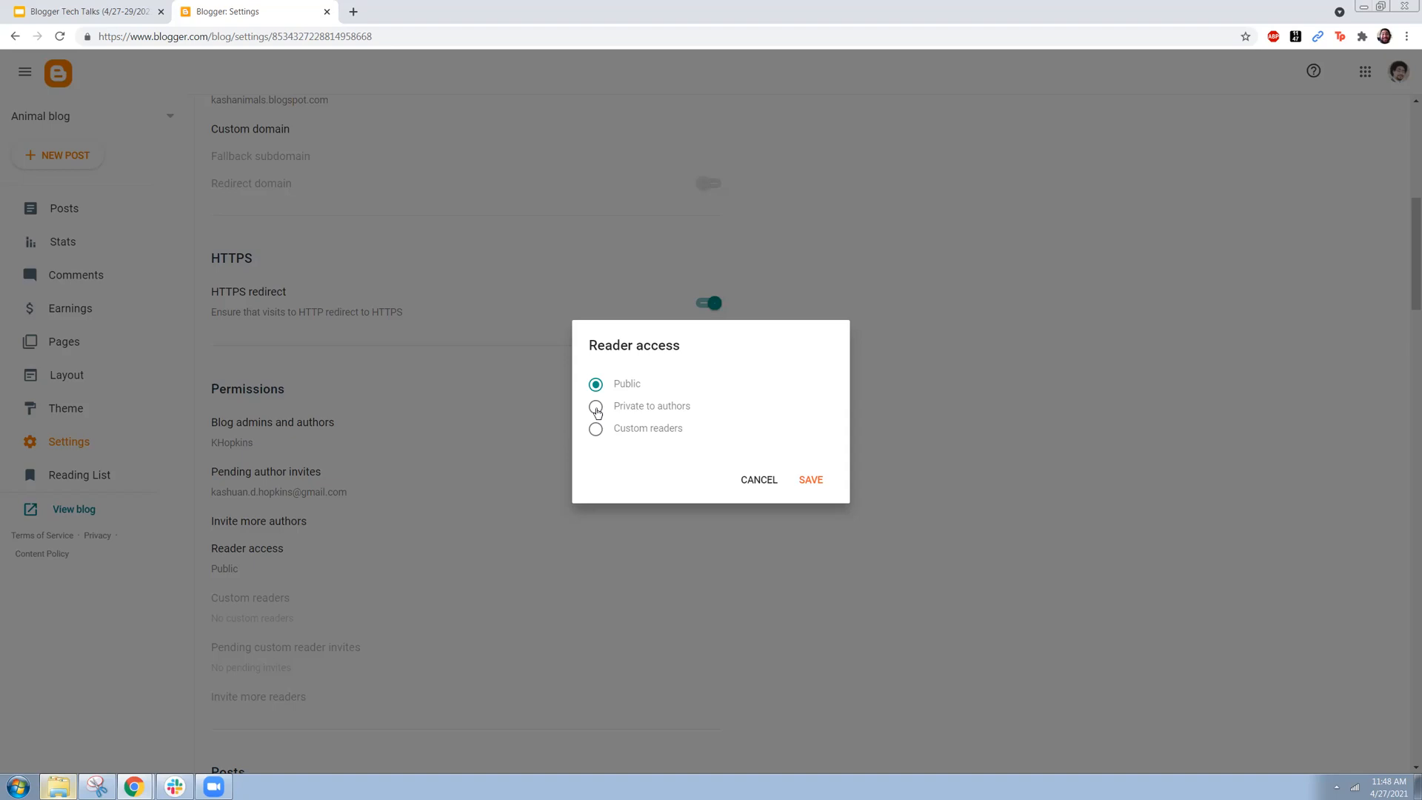
click(595, 432)
click(747, 483)
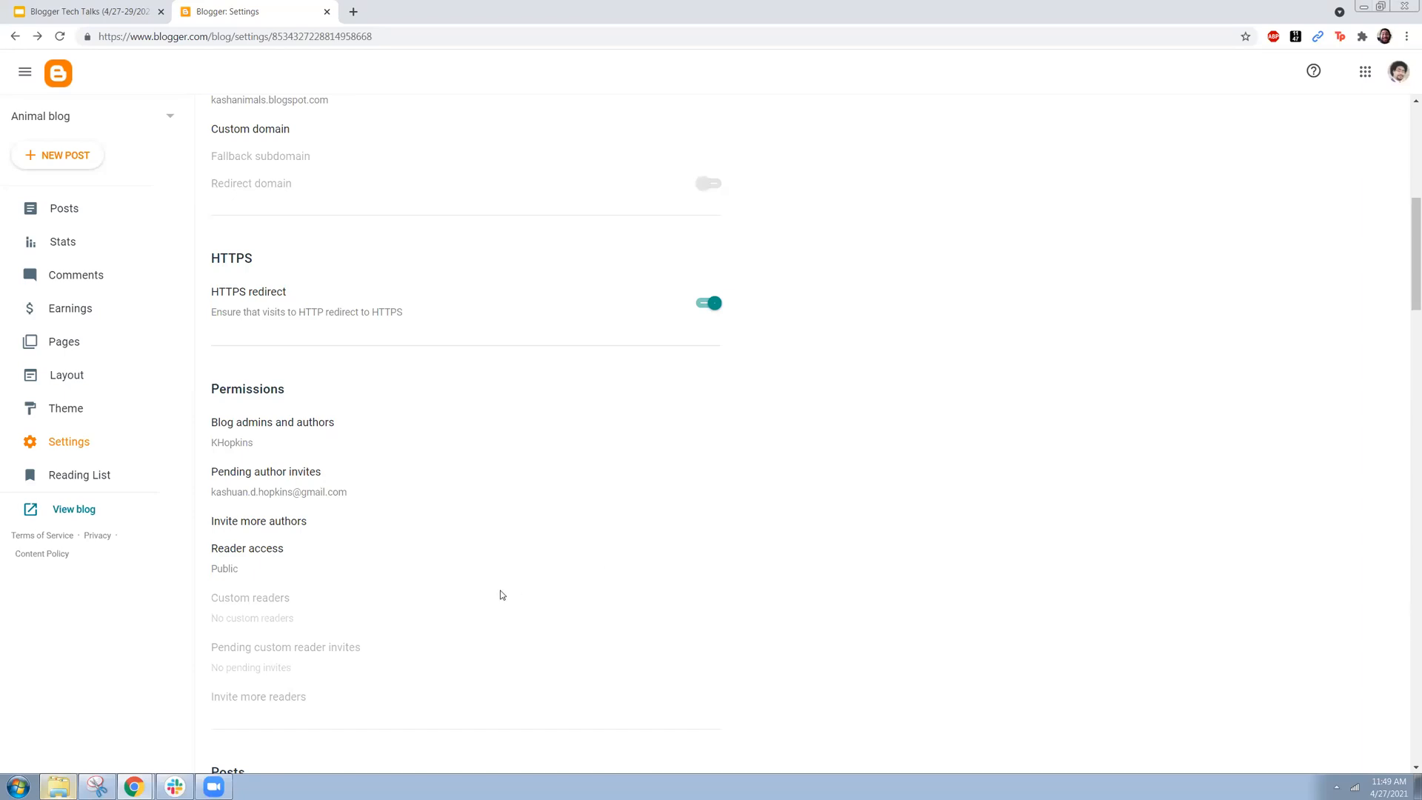
Step: Examine the posts, comments, email and formatting sections of the blog settings
scroll(501, 595, down, 1)
scroll(501, 594, down, 5)
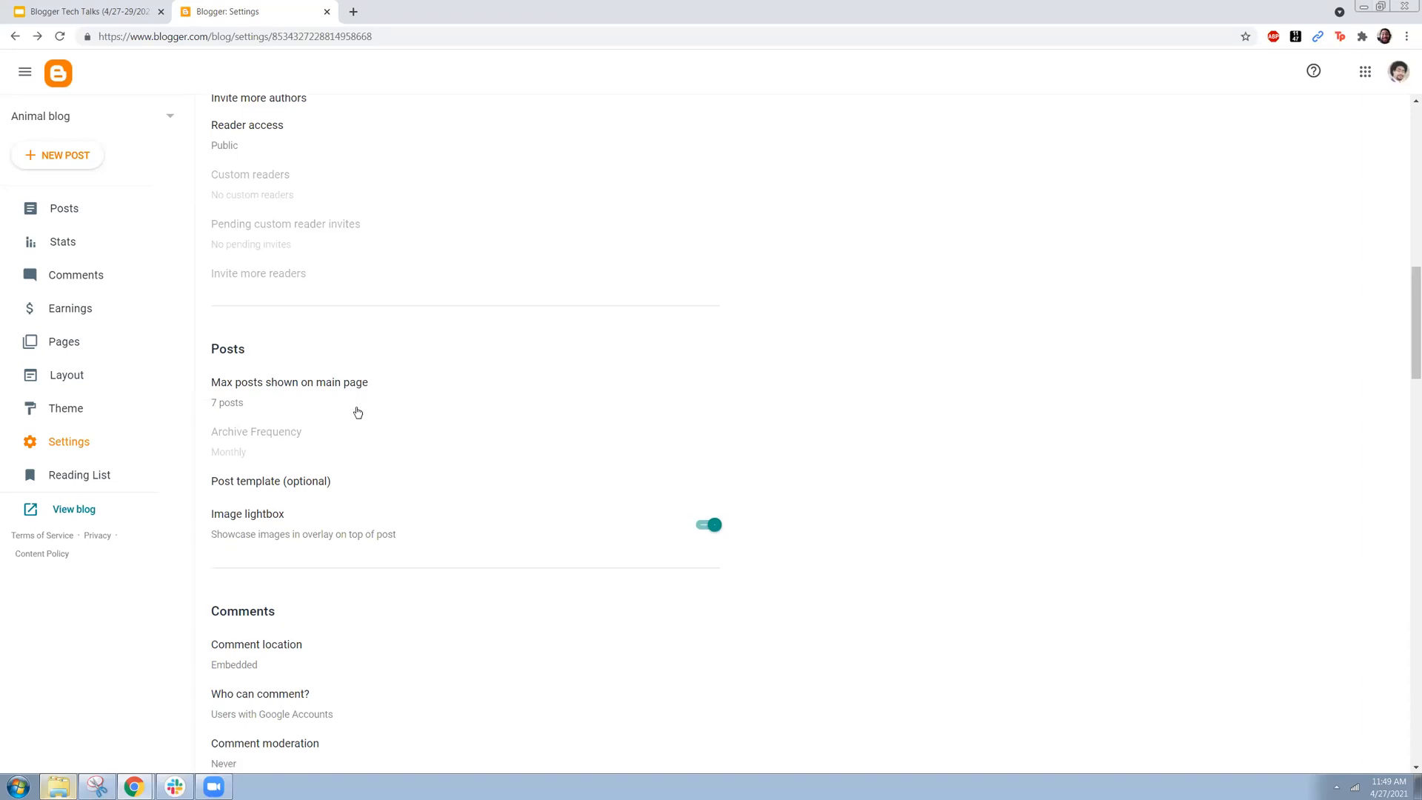
scroll(357, 412, down, 2)
scroll(305, 254, down, 2)
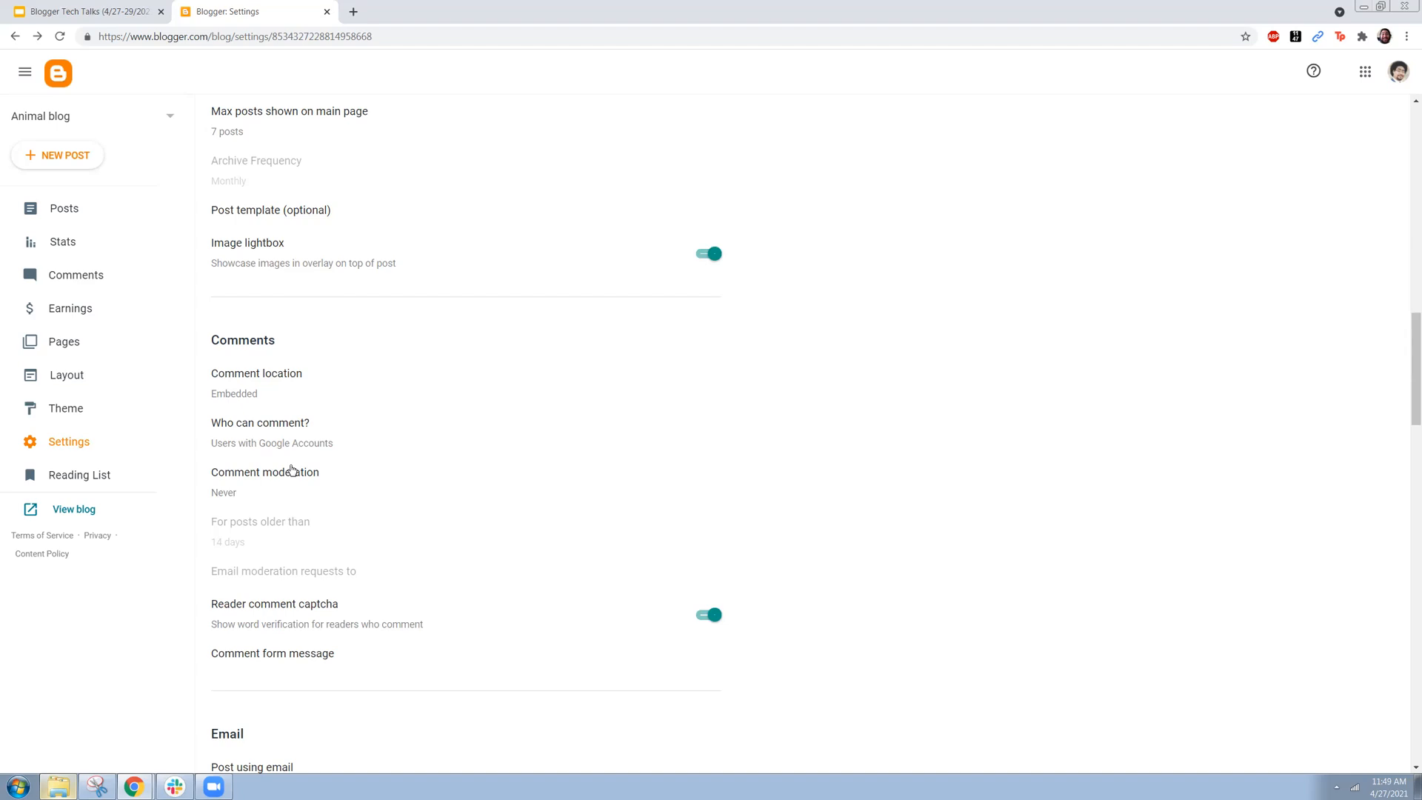
scroll(369, 509, down, 7)
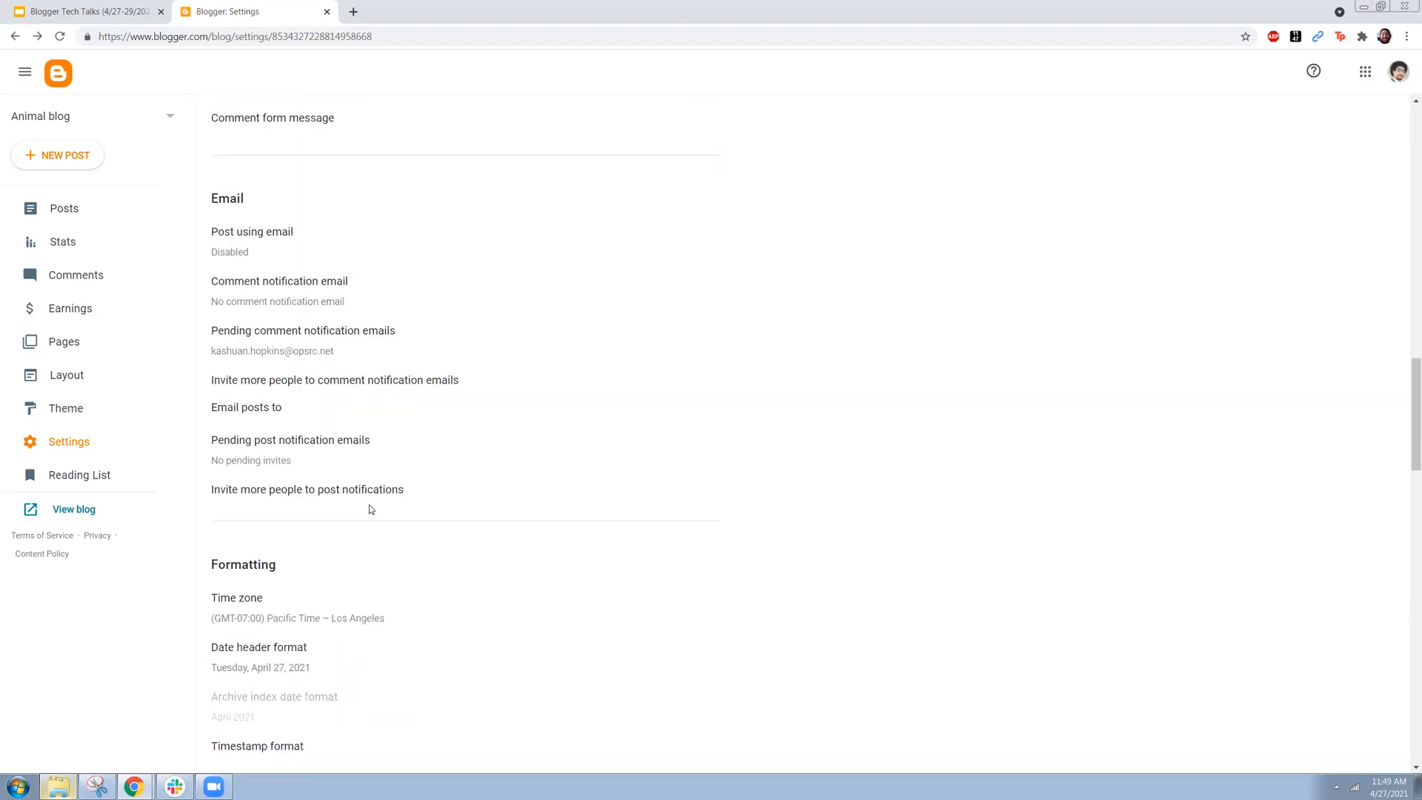
scroll(369, 509, down, 3)
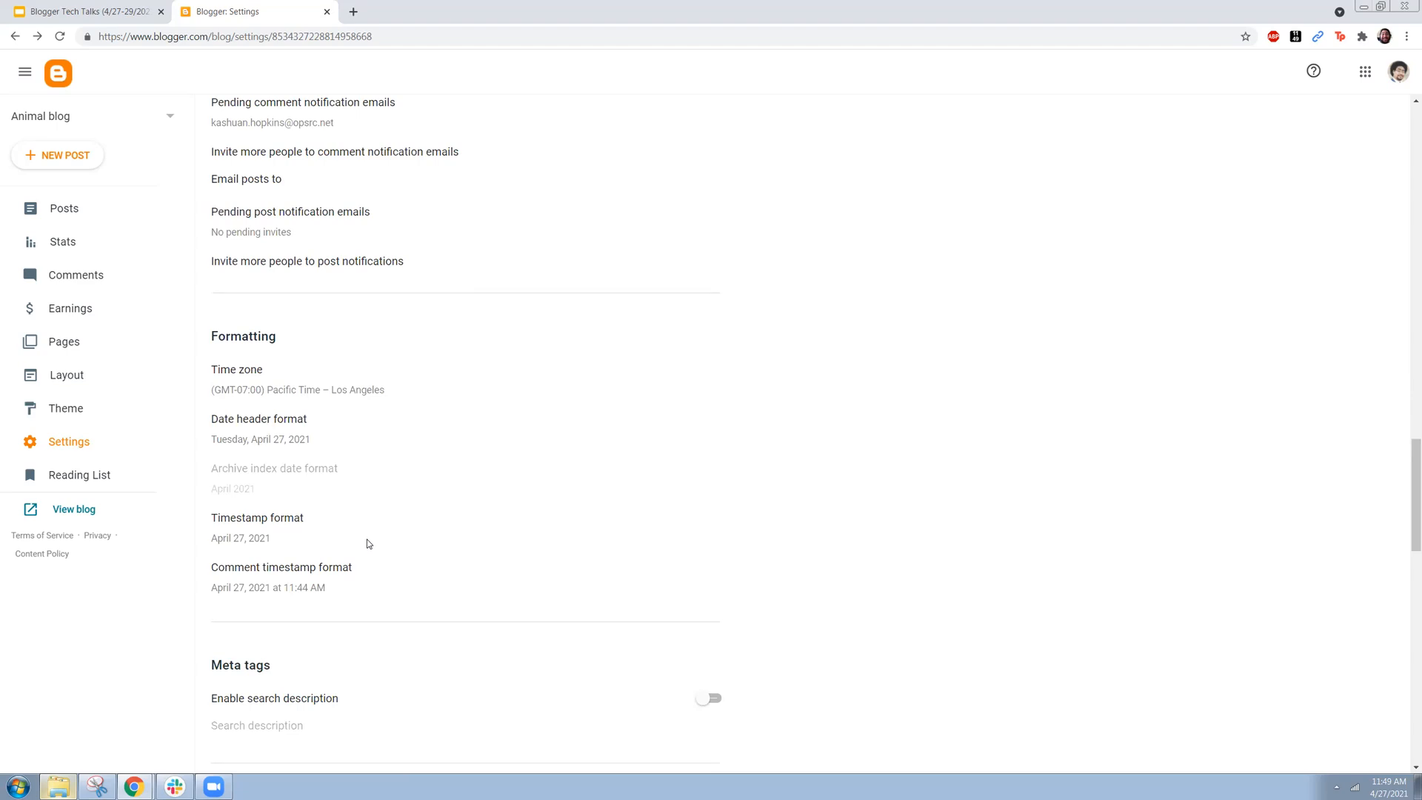
scroll(368, 544, up, 20)
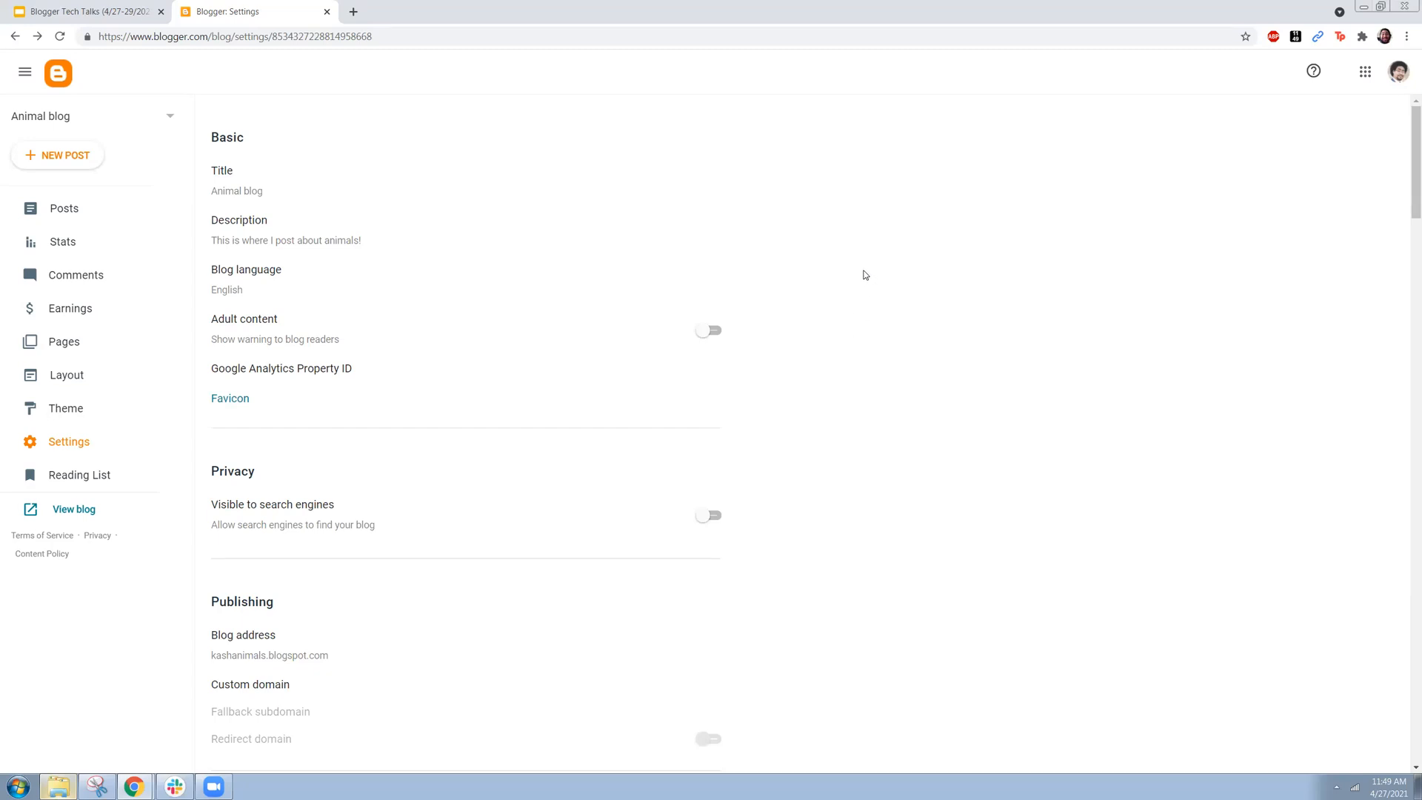
Step: Create a new post titled "Post #1" with the body text "Hello world!" followed by a new line
click(82, 164)
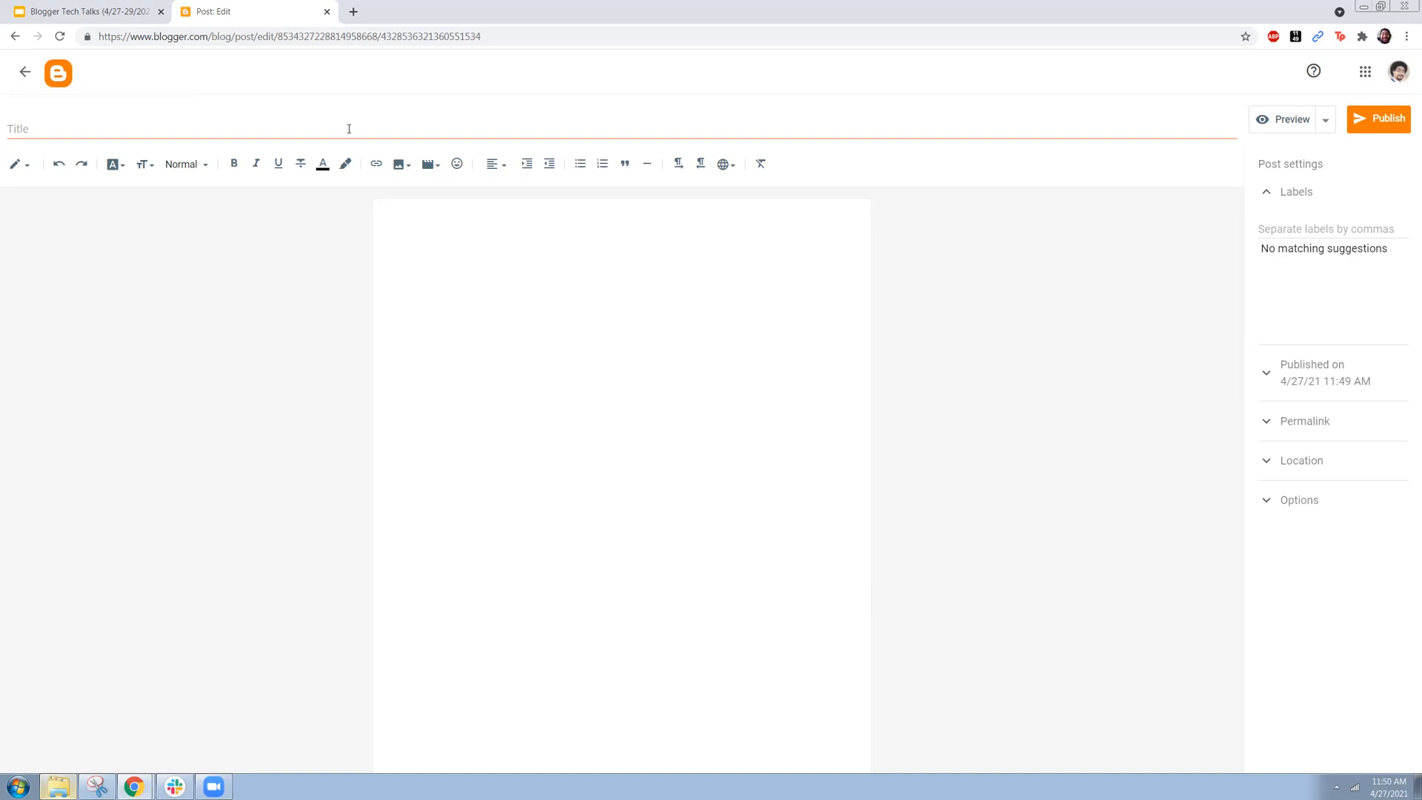
click(349, 128)
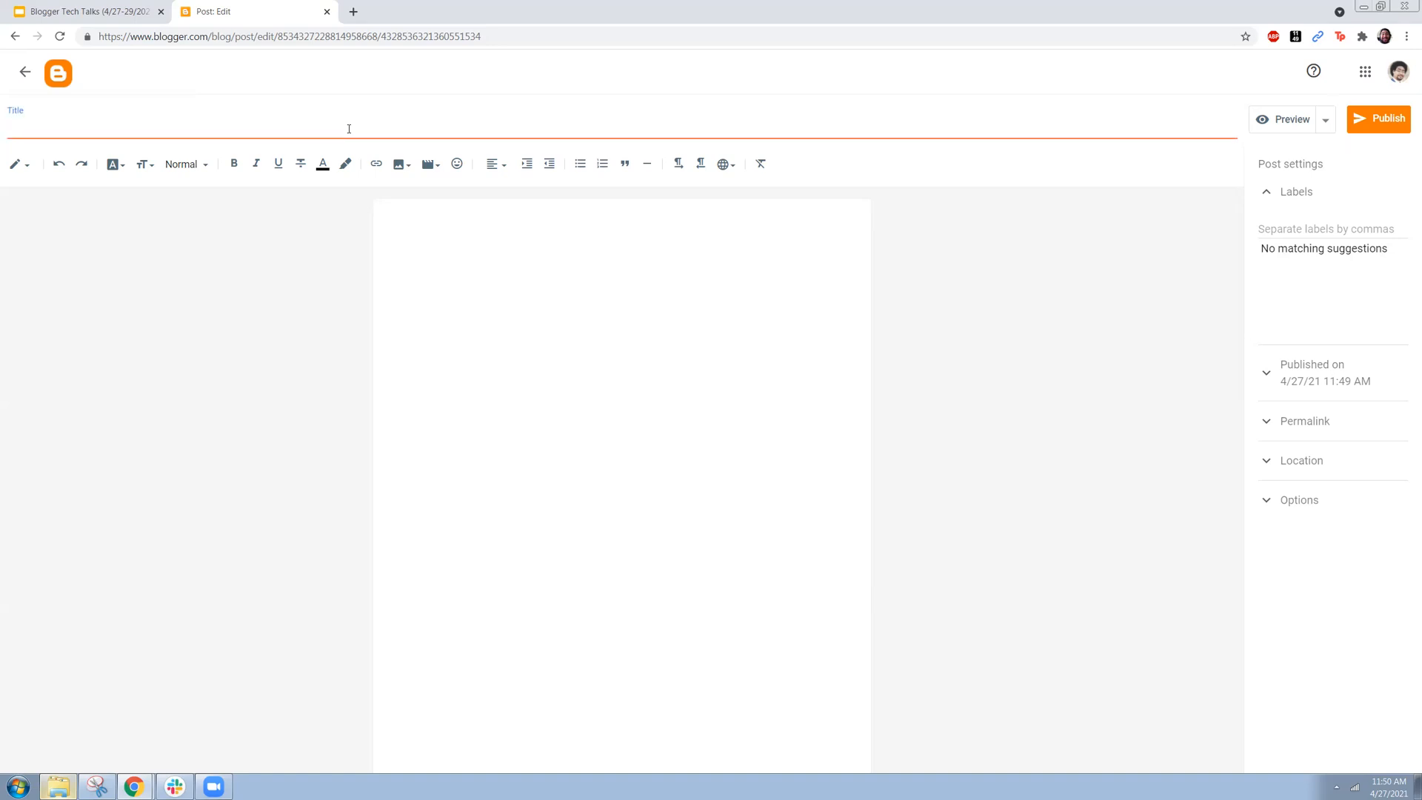
text(Post #1)
click(398, 231)
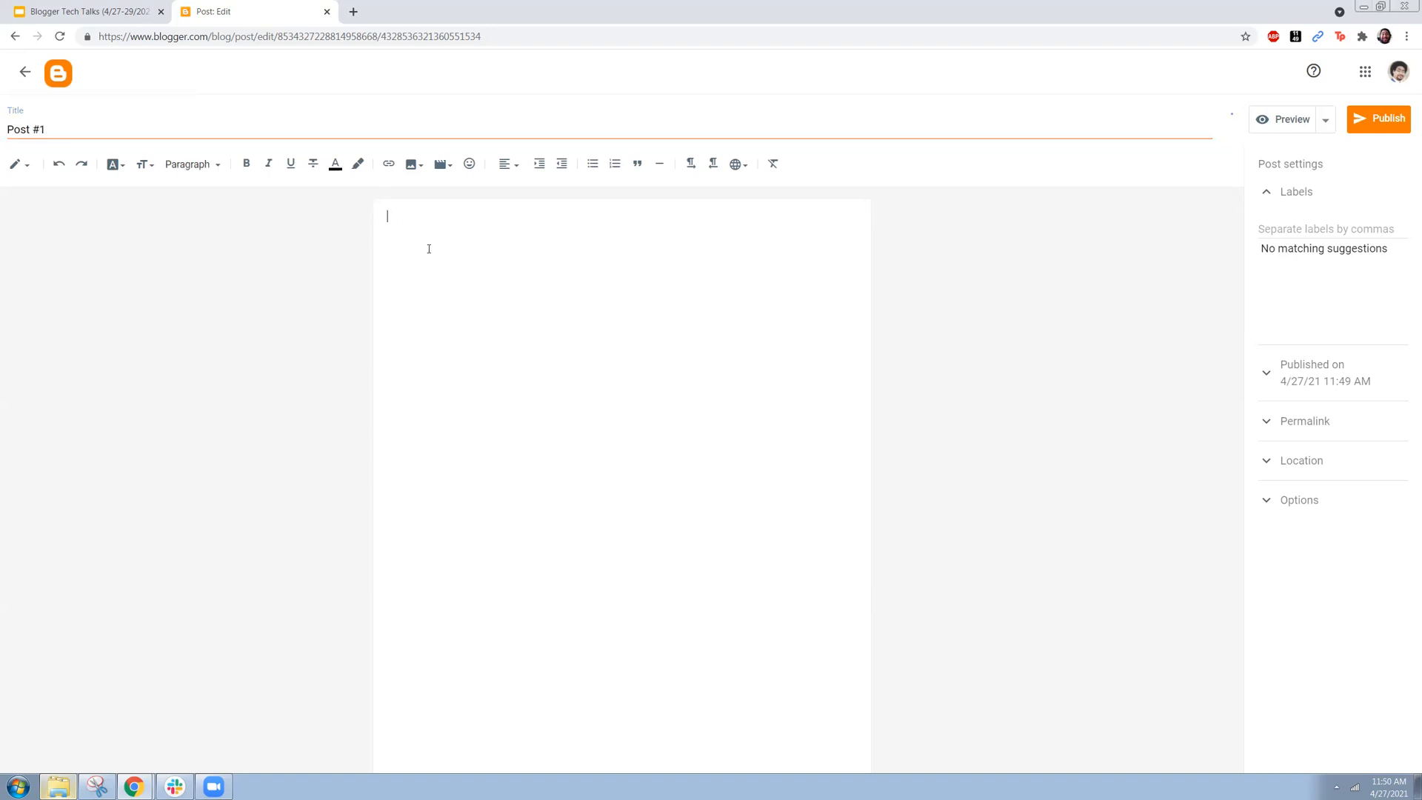
text(Hello world!)
key(Return)
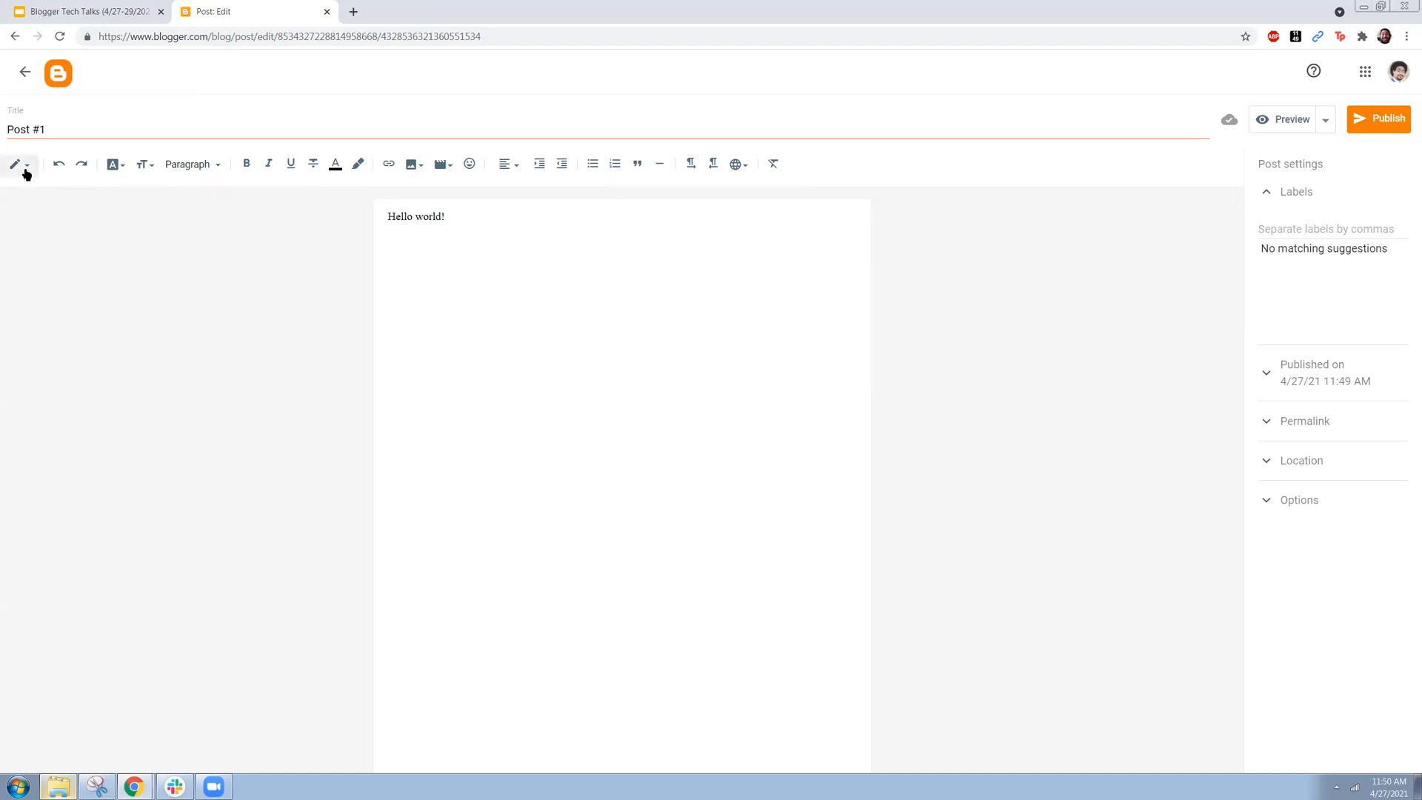
Step: Enlarge the post editor page to 150% zoom
key(ctrl+plus)
key(ctrl+plus)
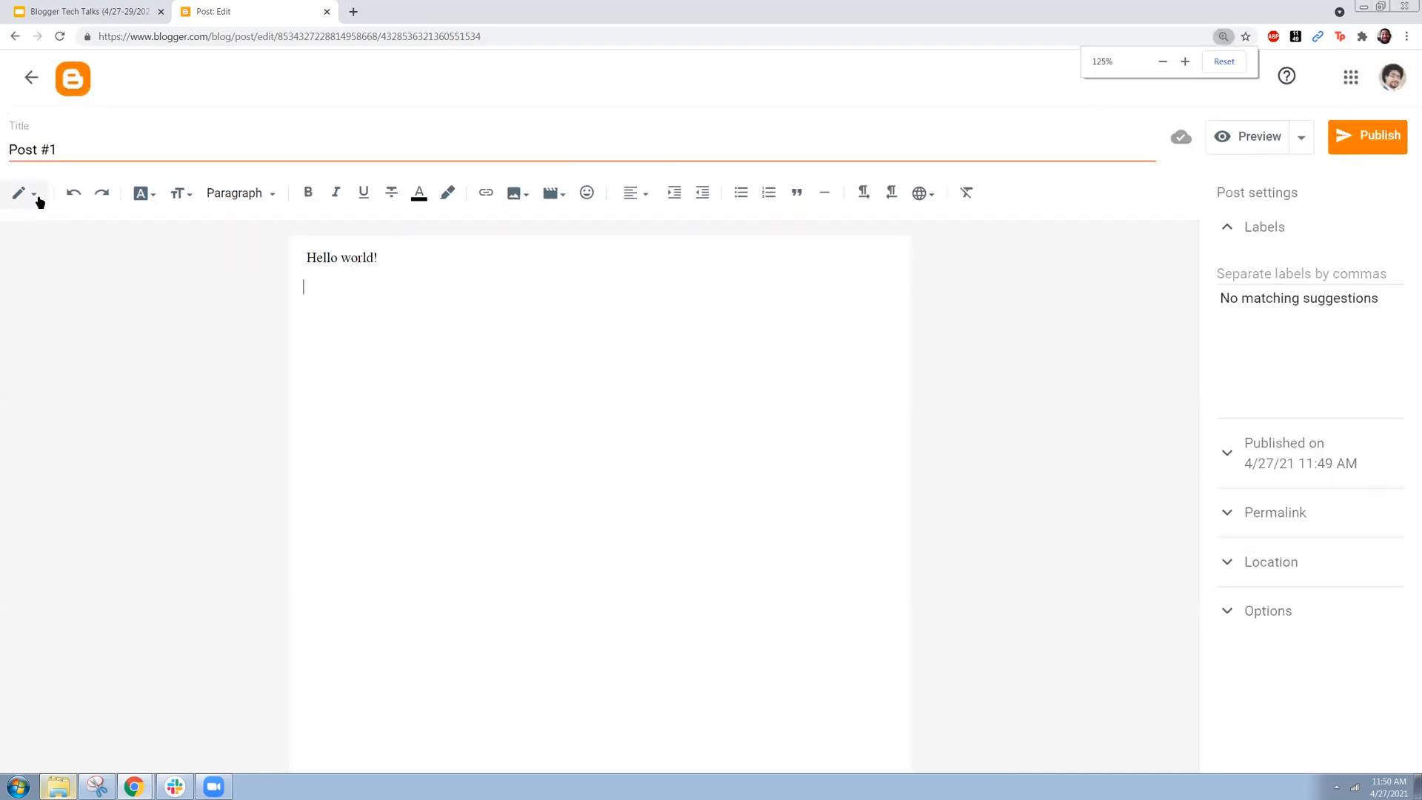
key(ctrl+plus)
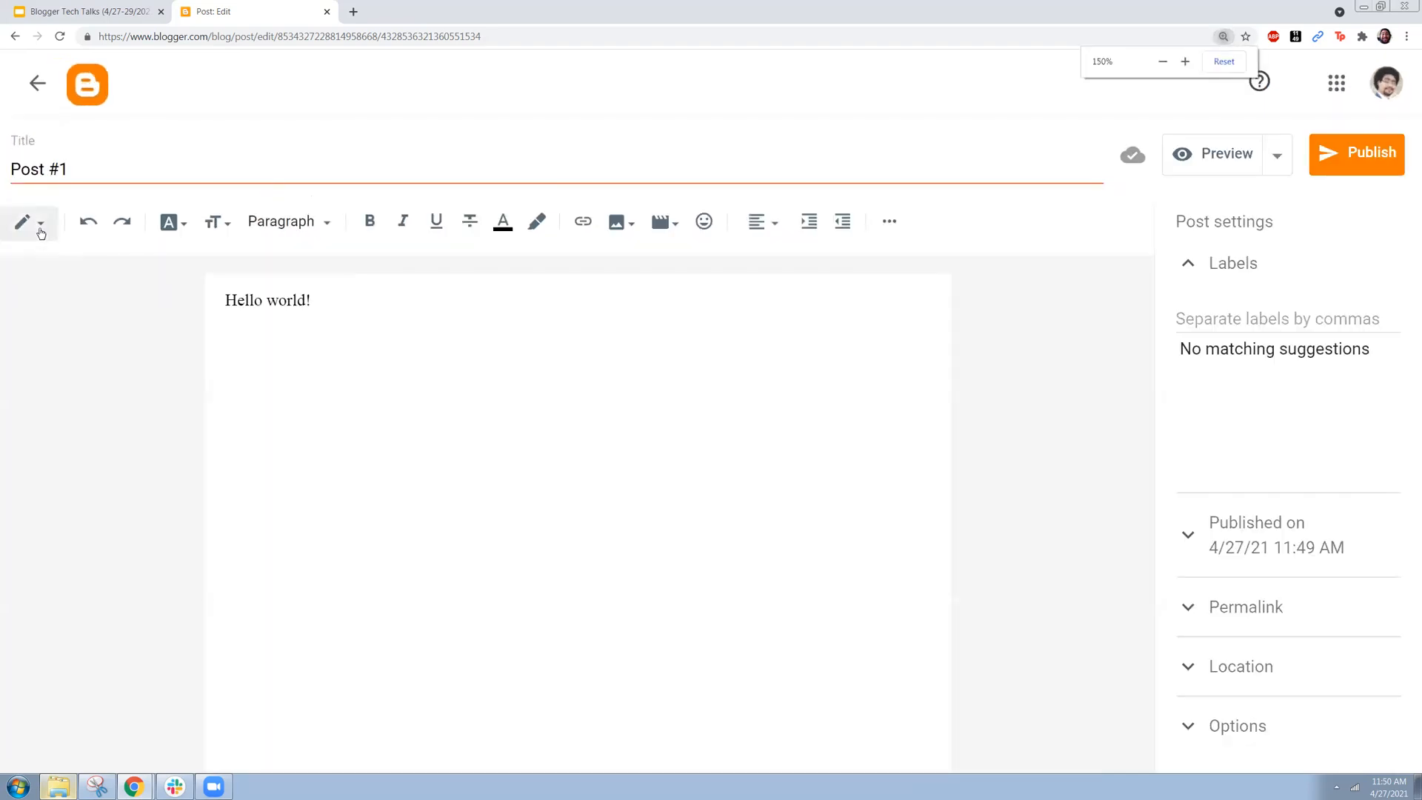
Step: Examine the post's HTML source and switch the editor back to Compose view
click(41, 234)
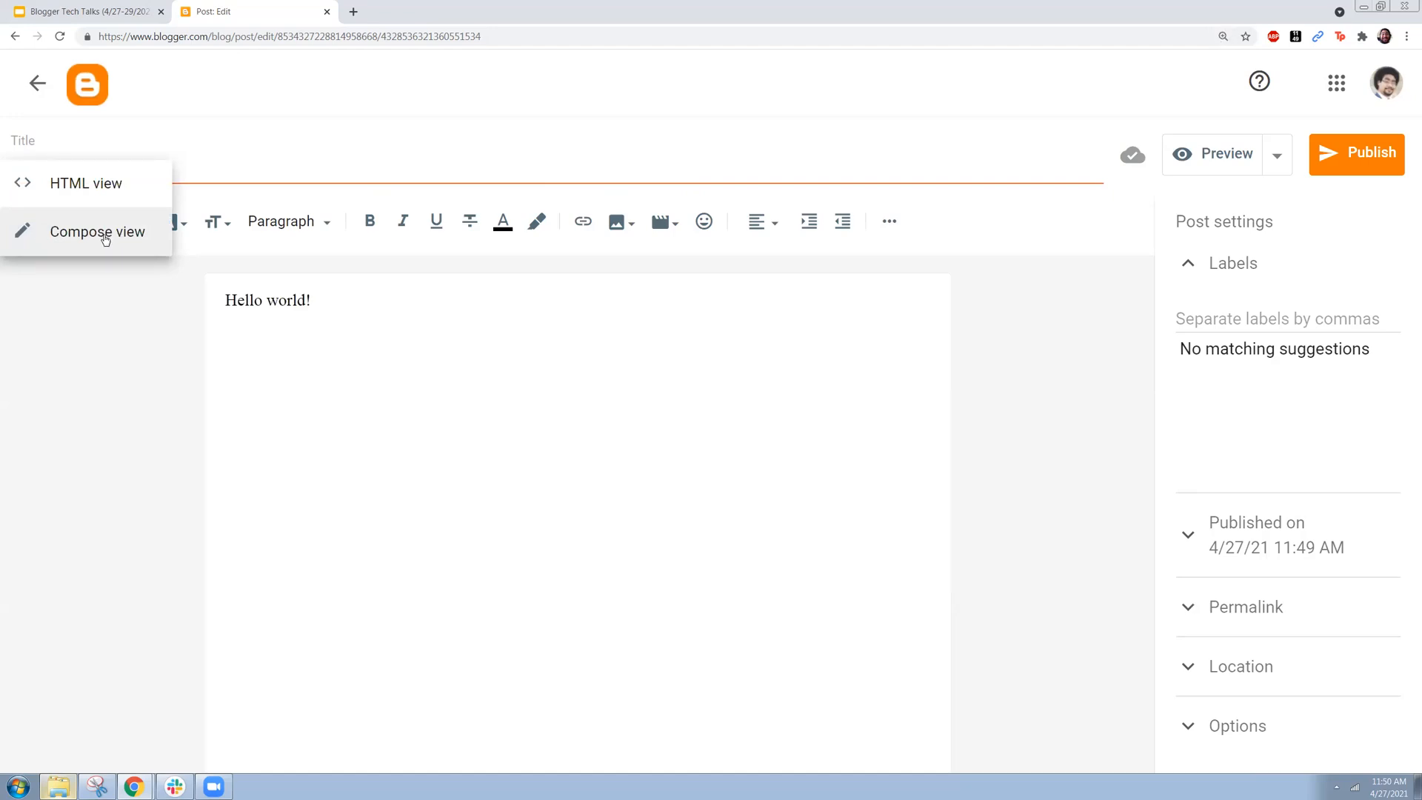
click(118, 198)
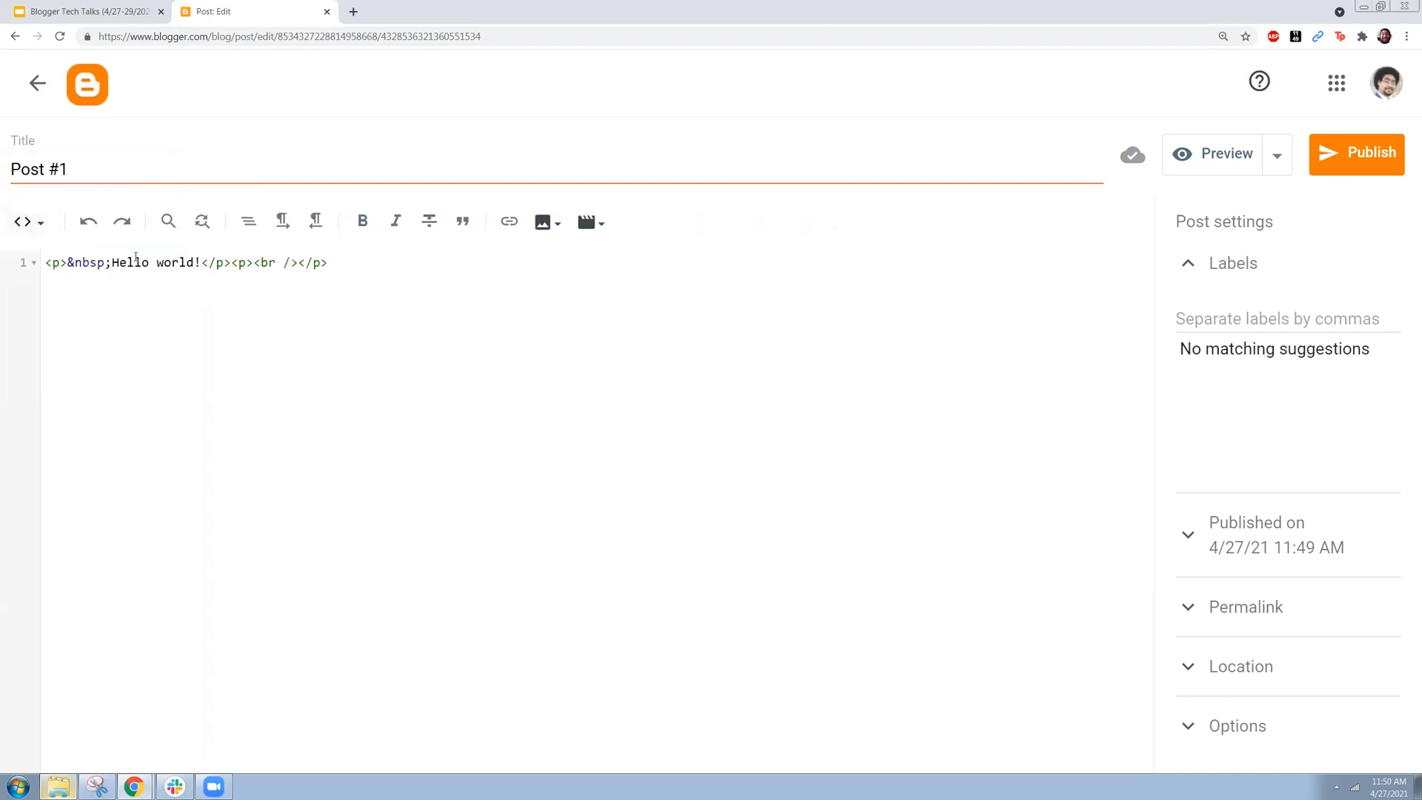
click(28, 222)
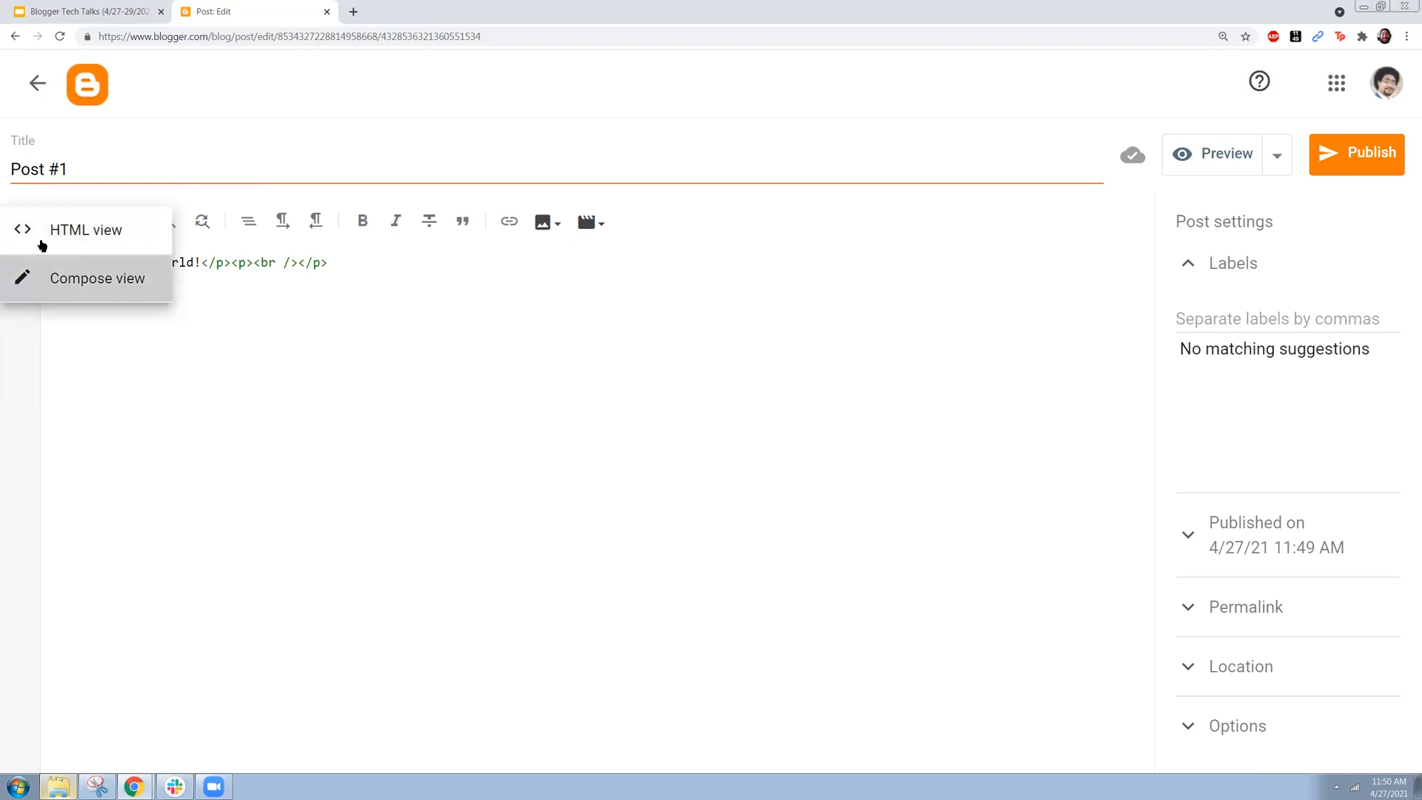
click(43, 266)
click(25, 223)
click(64, 189)
click(28, 222)
click(71, 274)
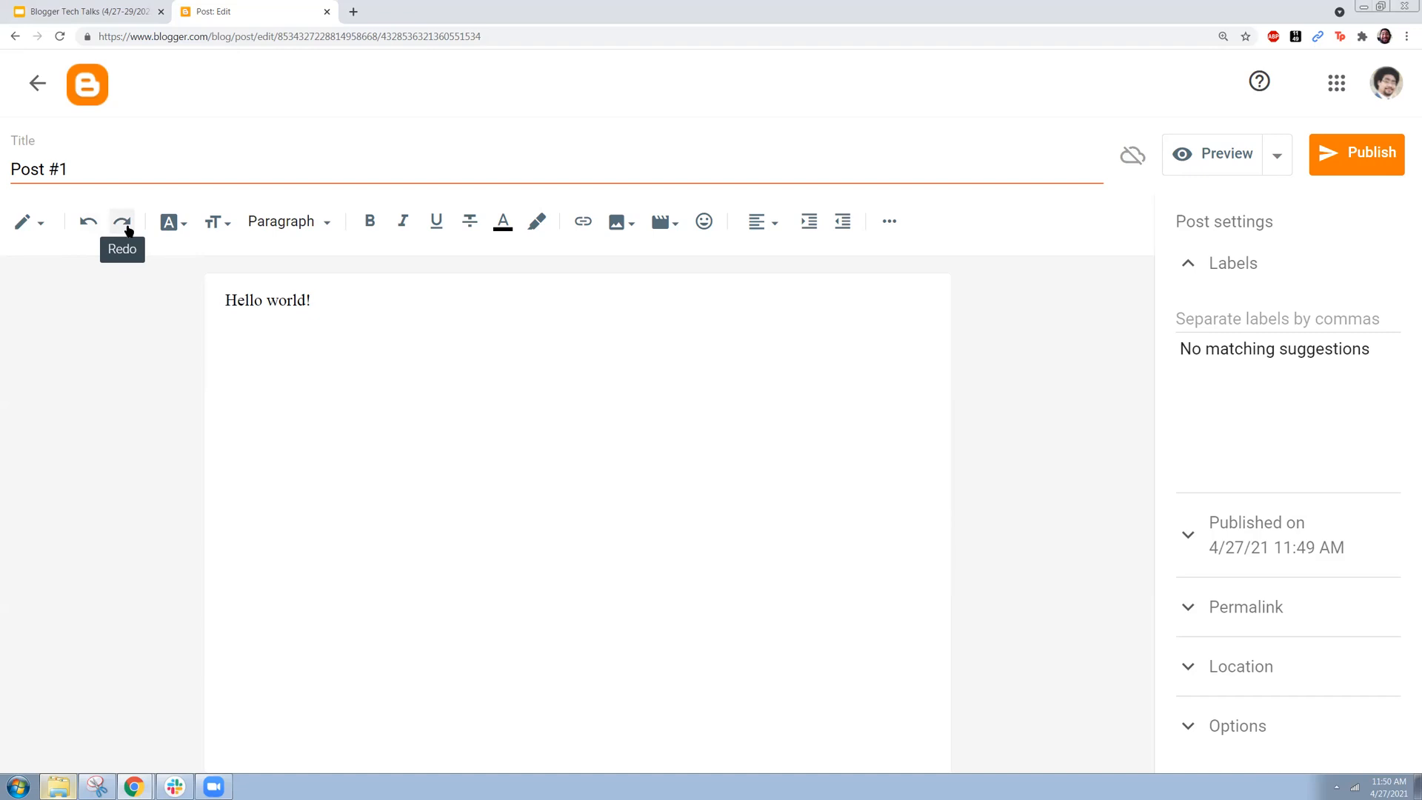
click(128, 228)
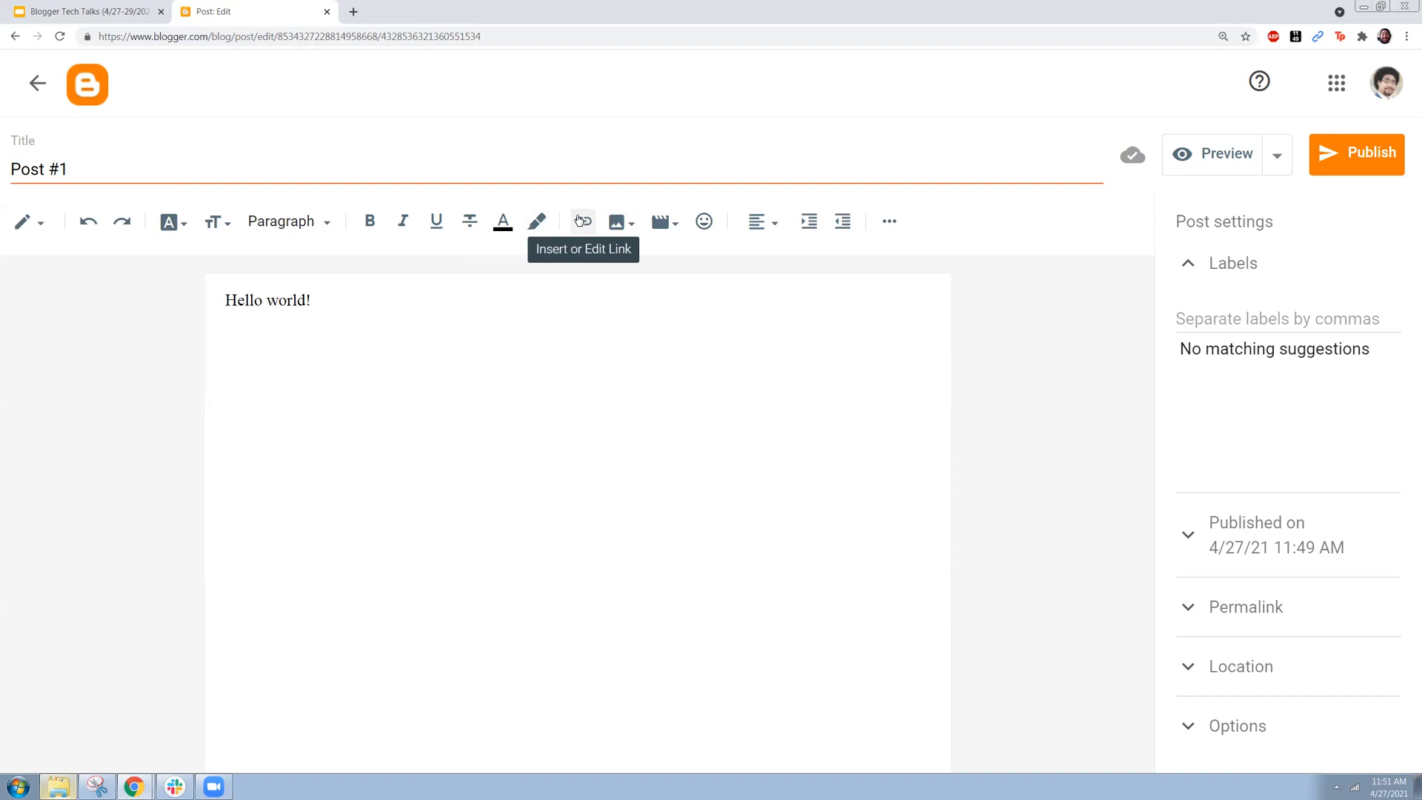
Step: Link the "Hello world!" text to youtube.com, set to open in a new window
drag(332, 303, 207, 293)
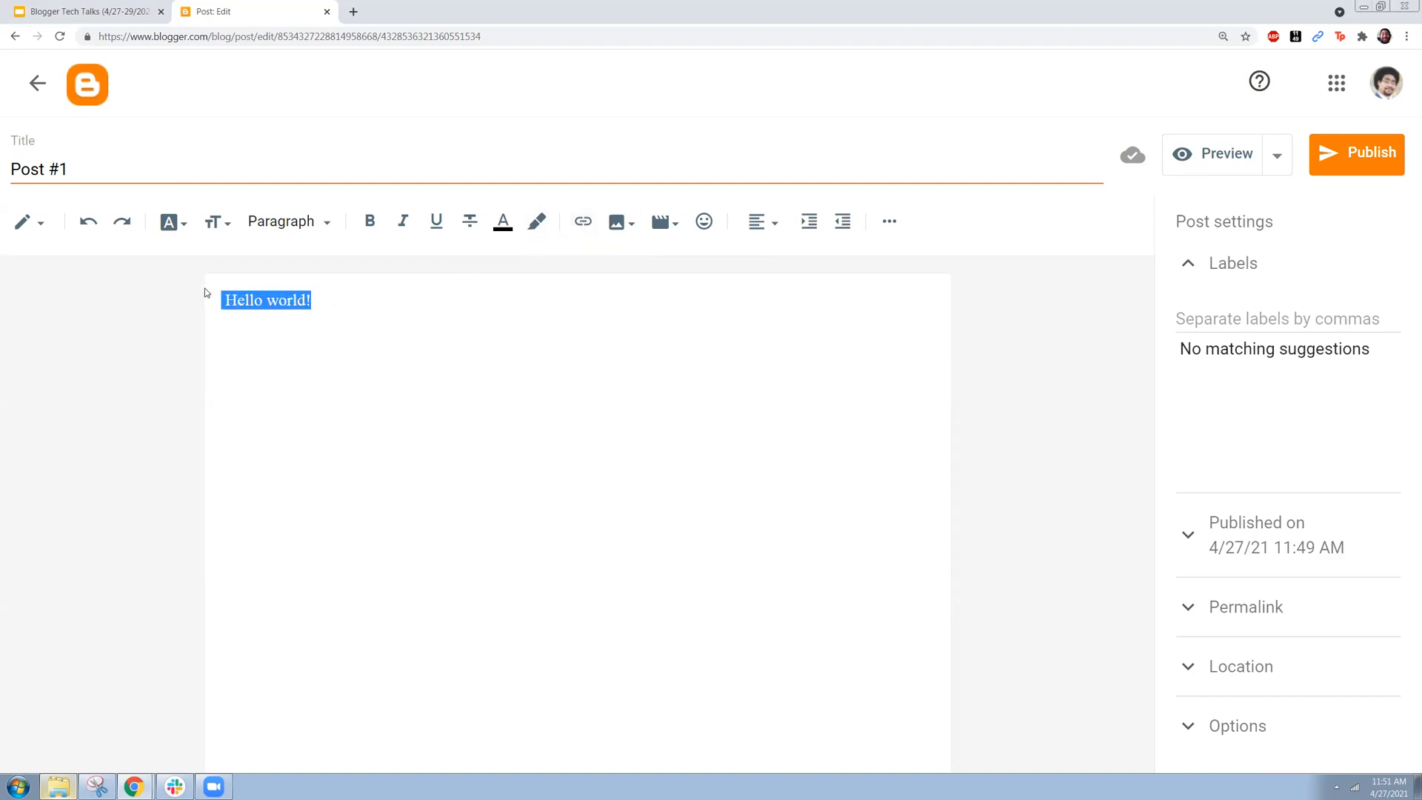
click(582, 222)
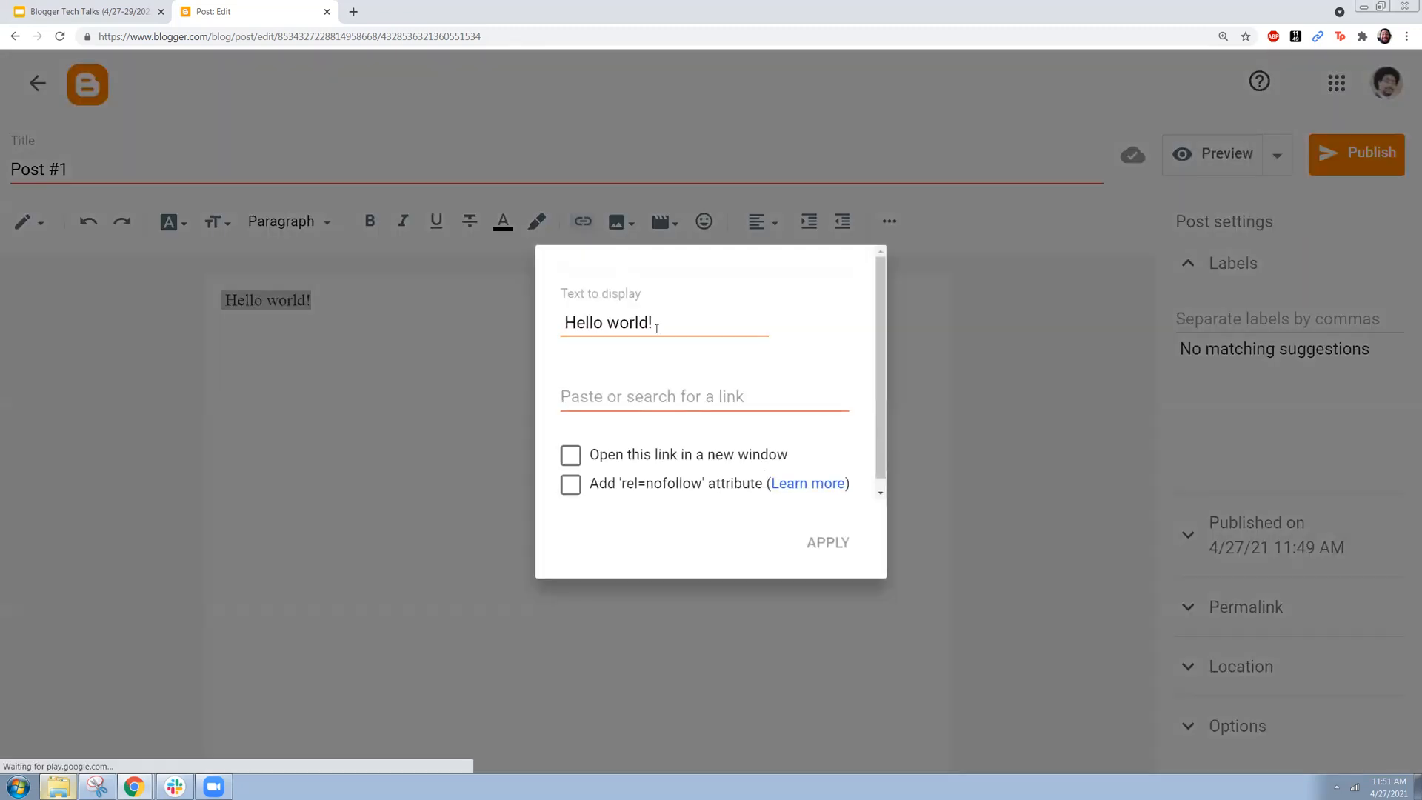
click(662, 400)
text(youtube.com)
click(571, 454)
click(826, 553)
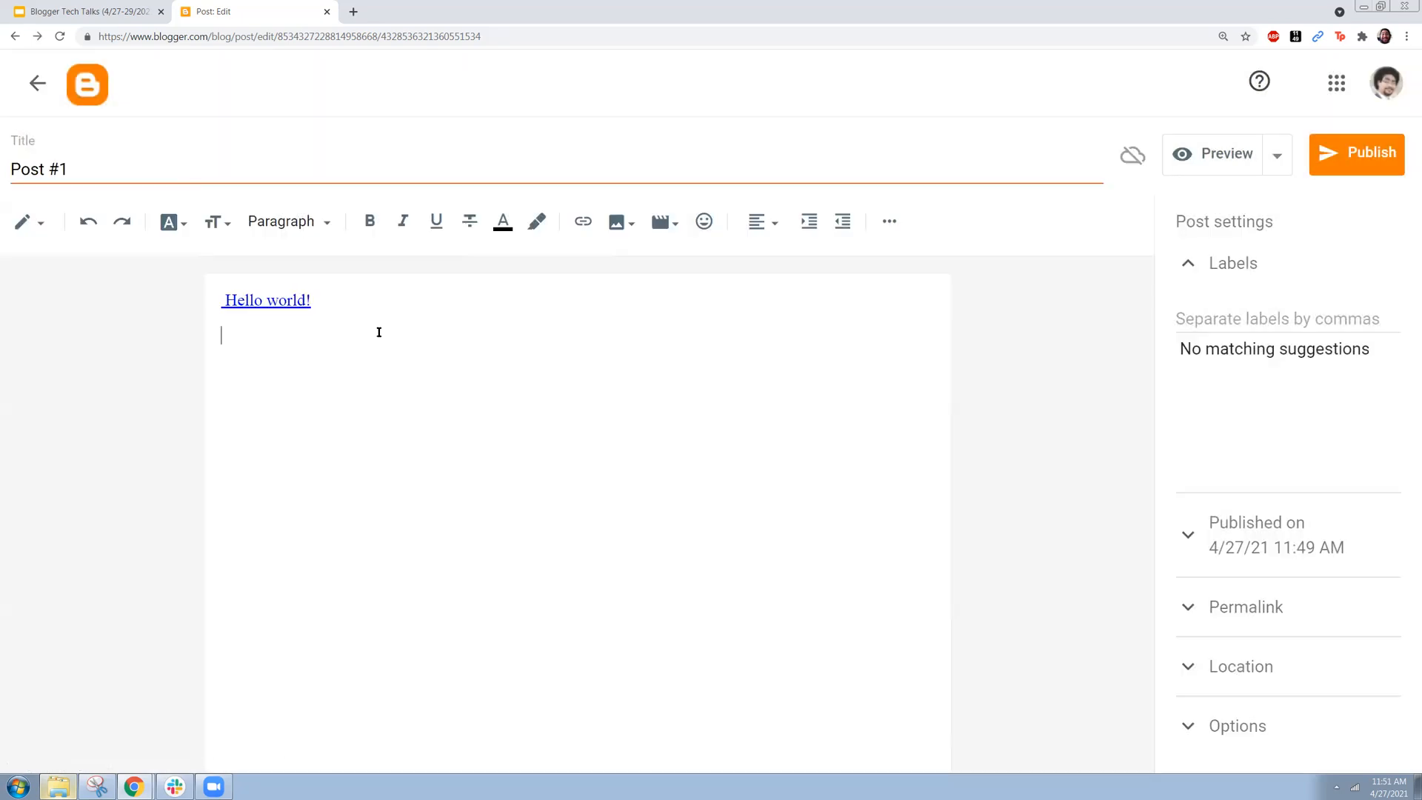
Step: Test the "Hello world!" link by opening its target, and close the page it opens
click(308, 302)
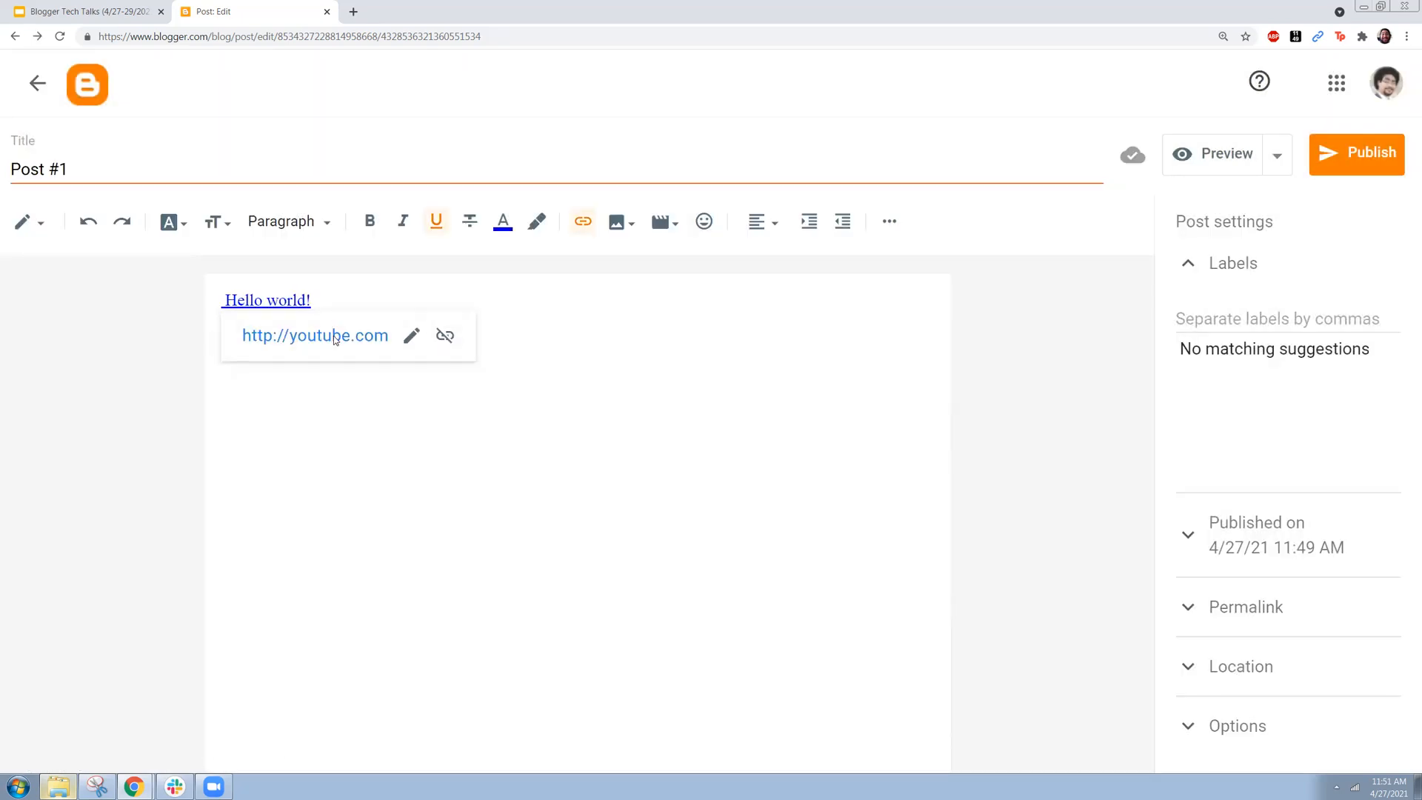
click(334, 335)
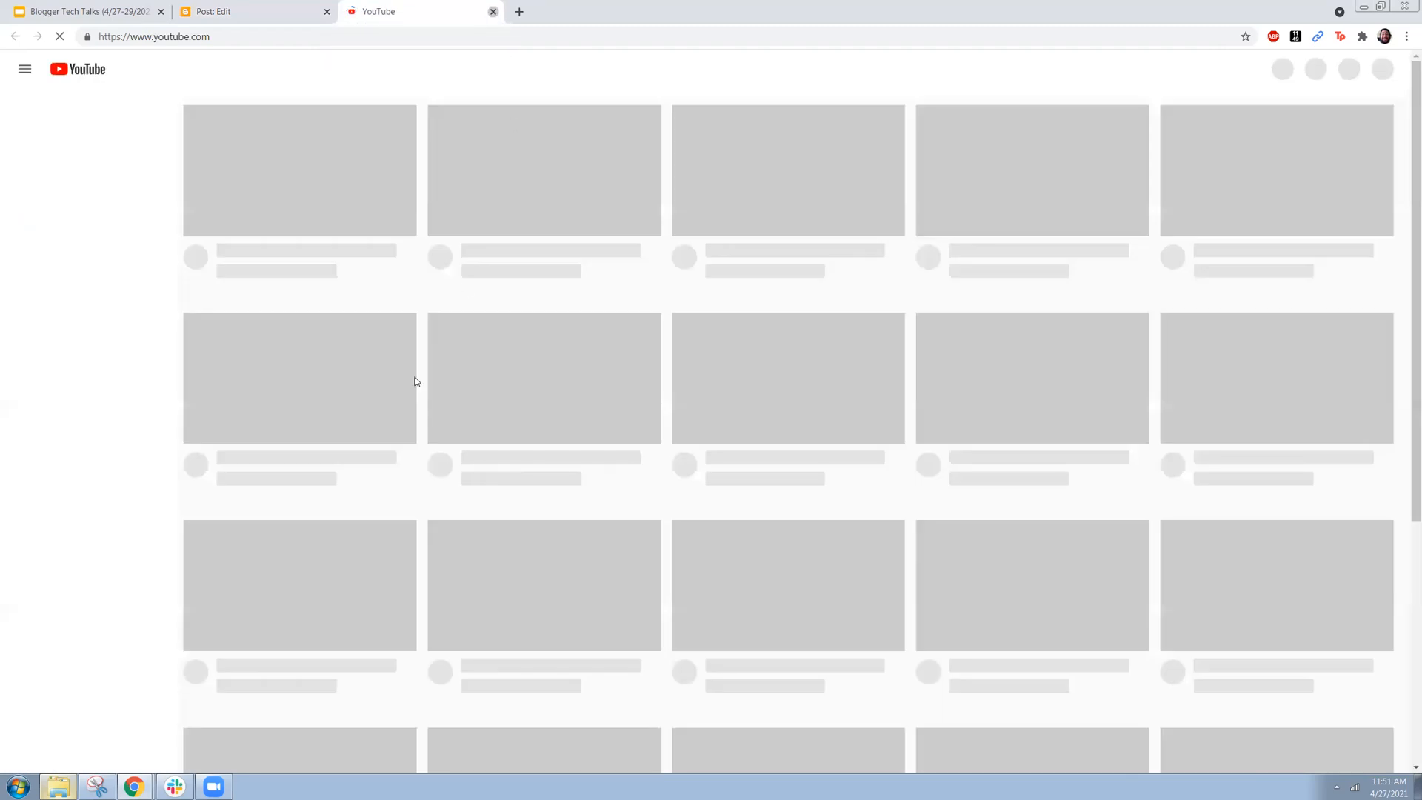
key(ctrl+w)
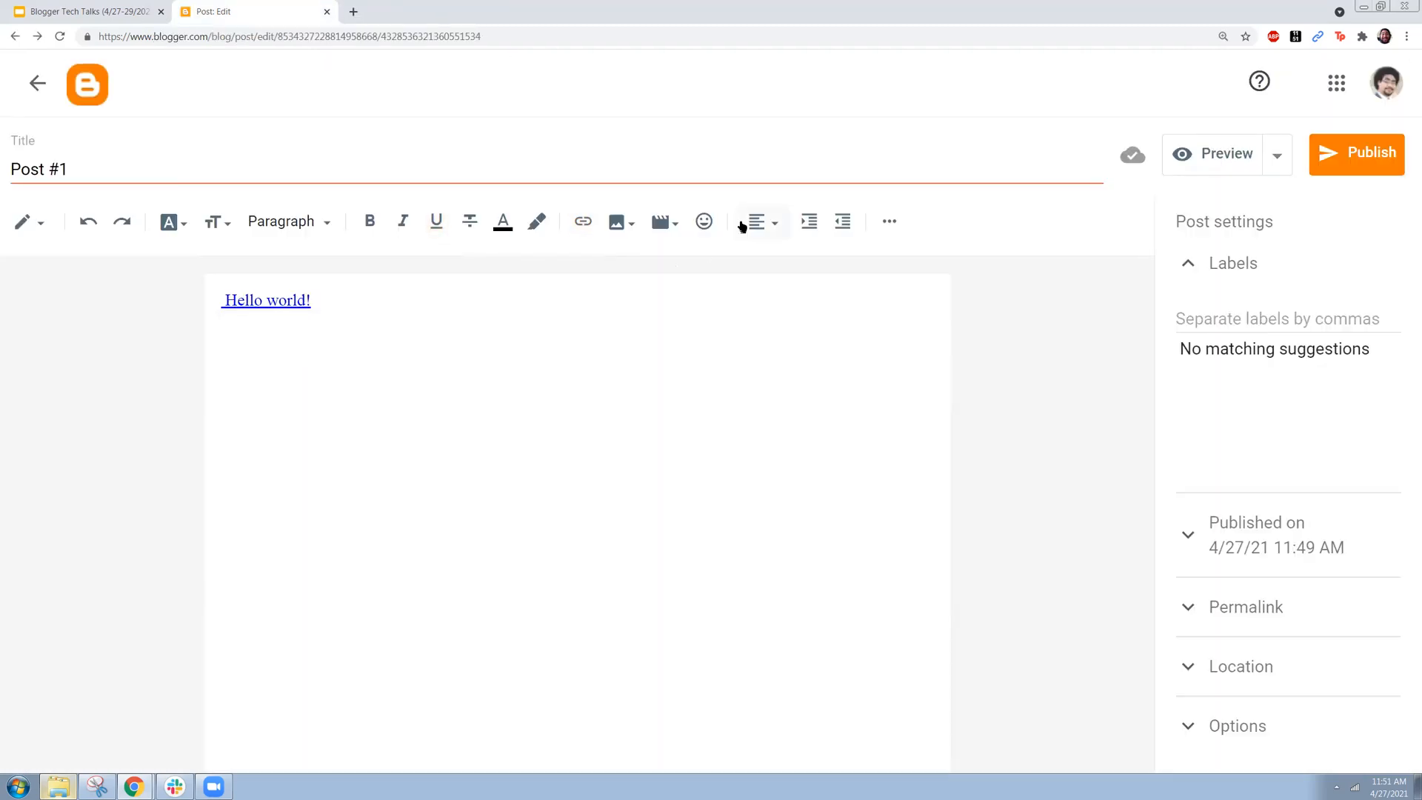
Step: Upload the OPSRC Tech Talks logo from the computer and insert it below the "Hello world!" link
click(622, 223)
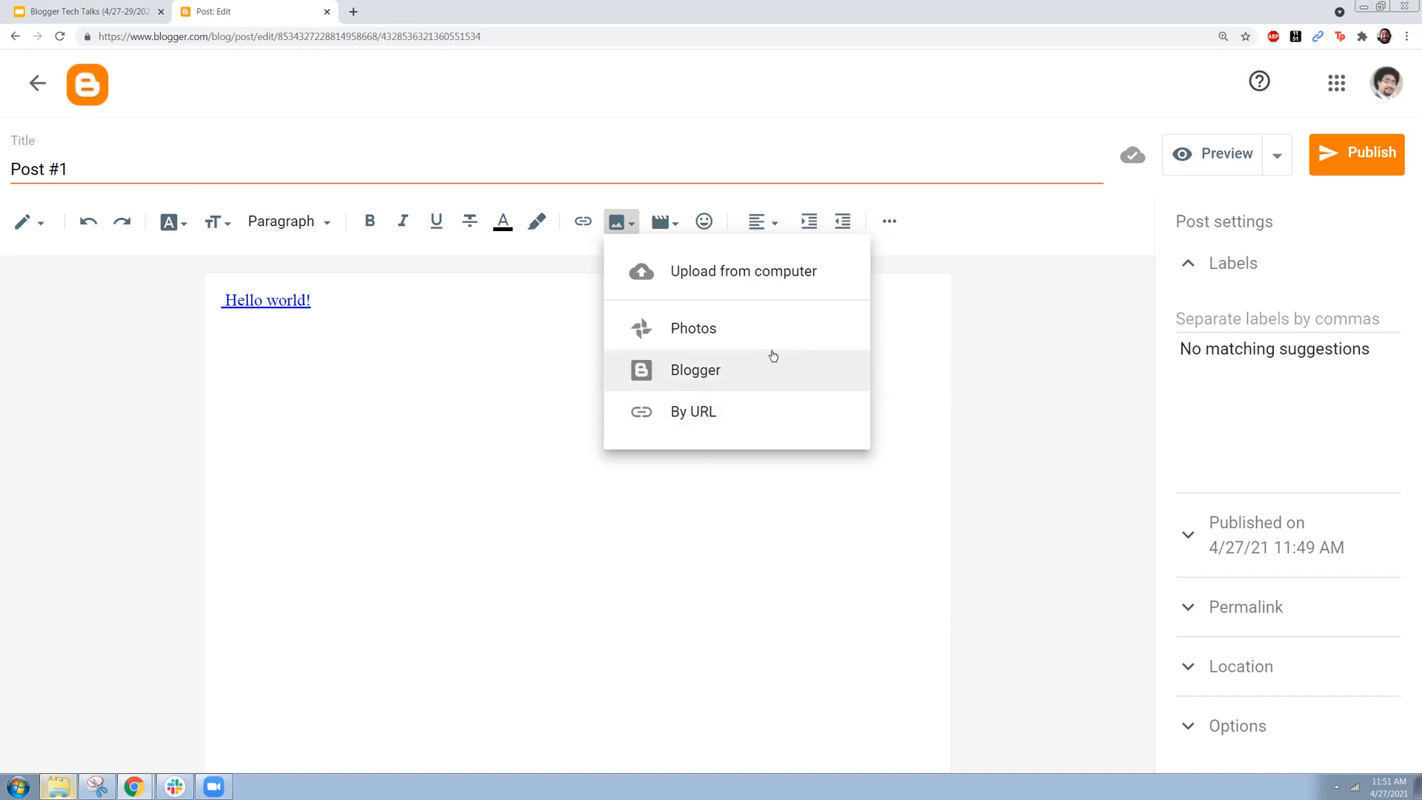
click(767, 271)
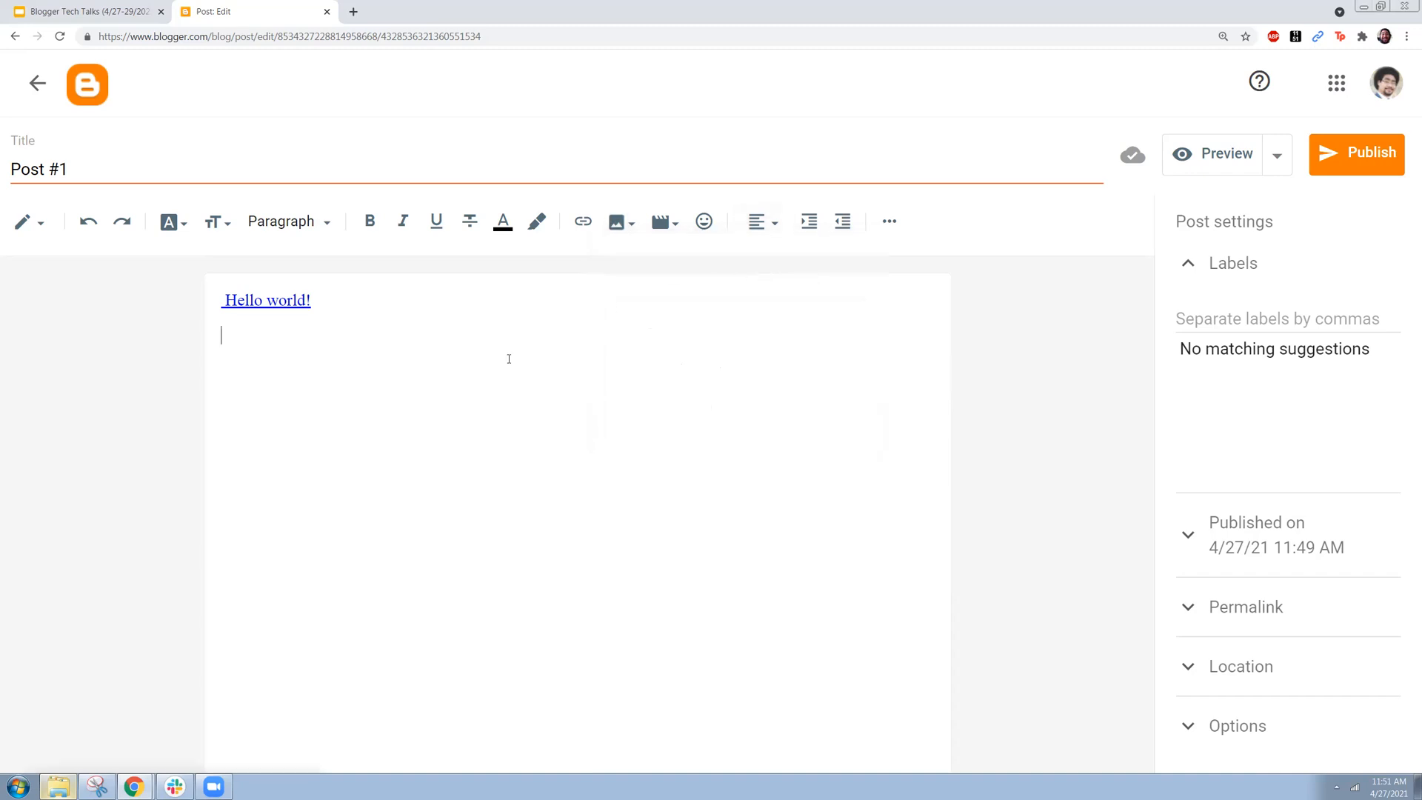
click(299, 244)
double_click(499, 118)
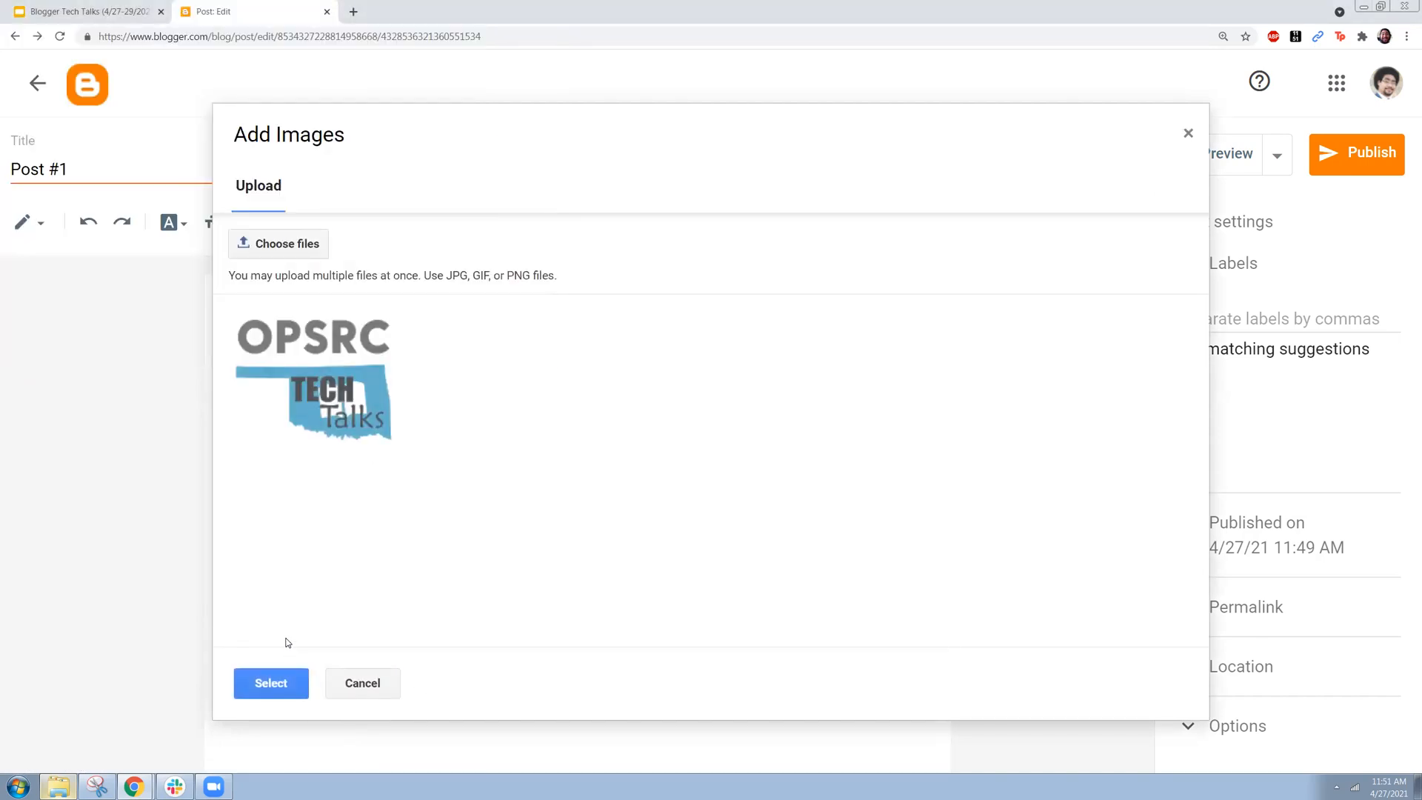
click(271, 683)
Step: Try left and right alignment on the logo image, restore centre alignment, and view the size options without changing the size
click(562, 461)
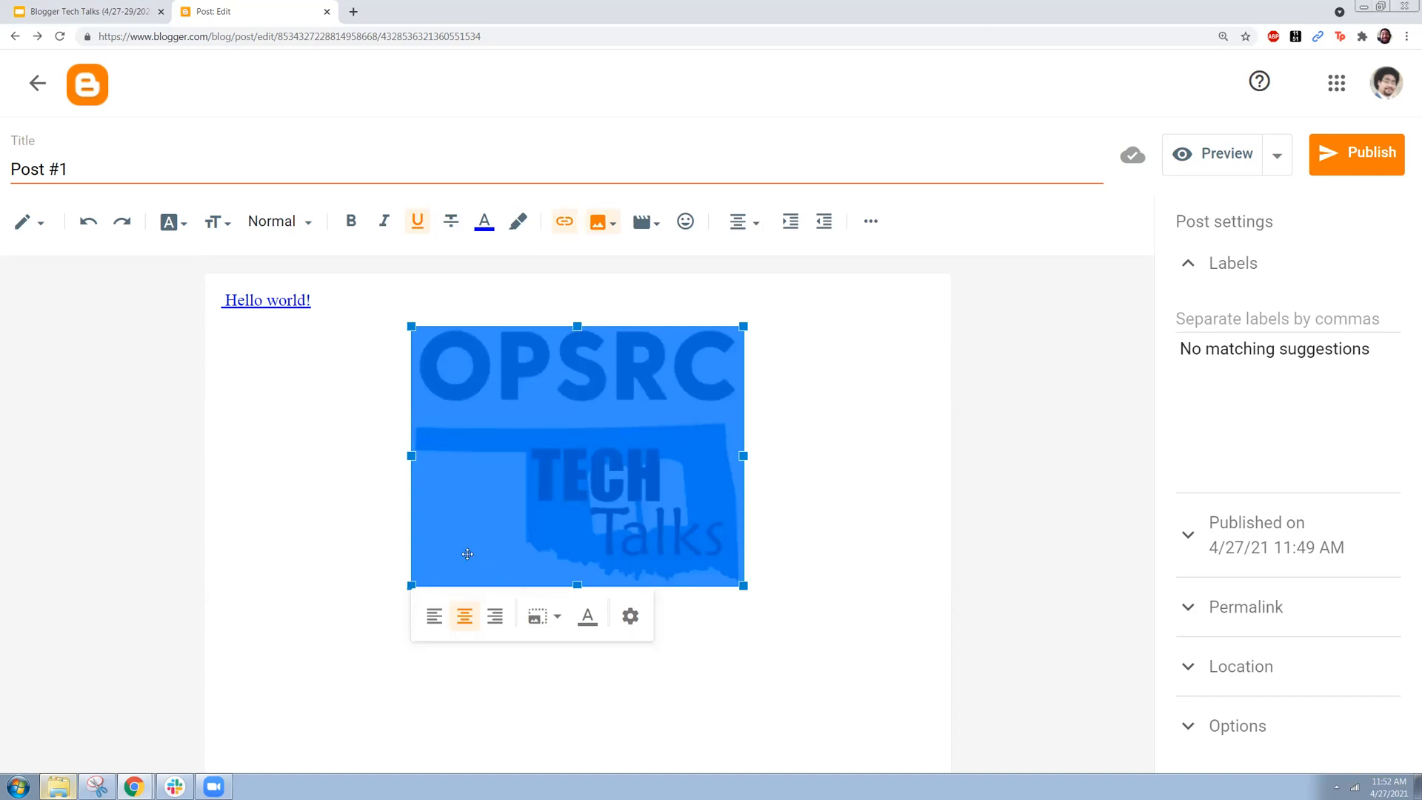
click(435, 620)
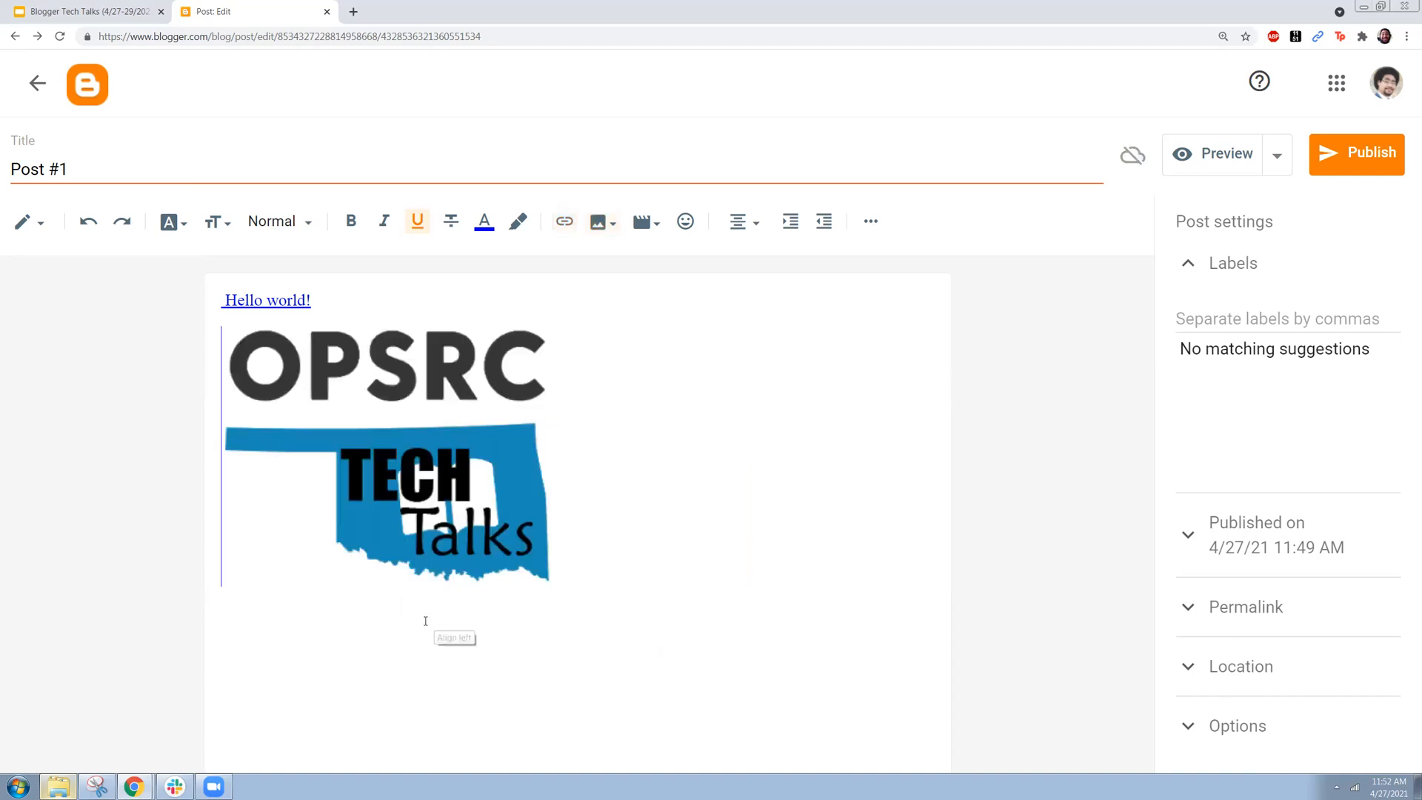
click(342, 456)
click(306, 619)
click(773, 494)
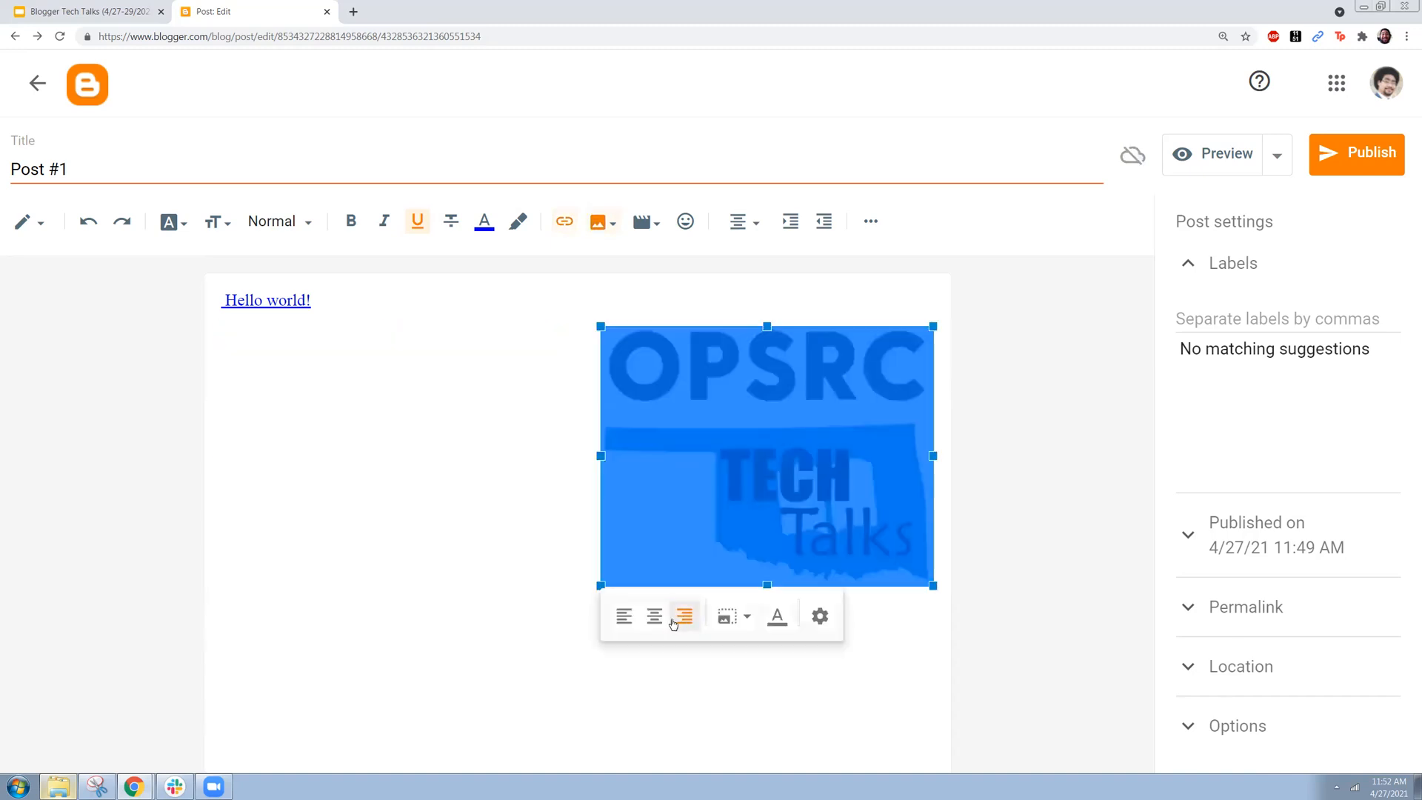
click(653, 616)
click(608, 507)
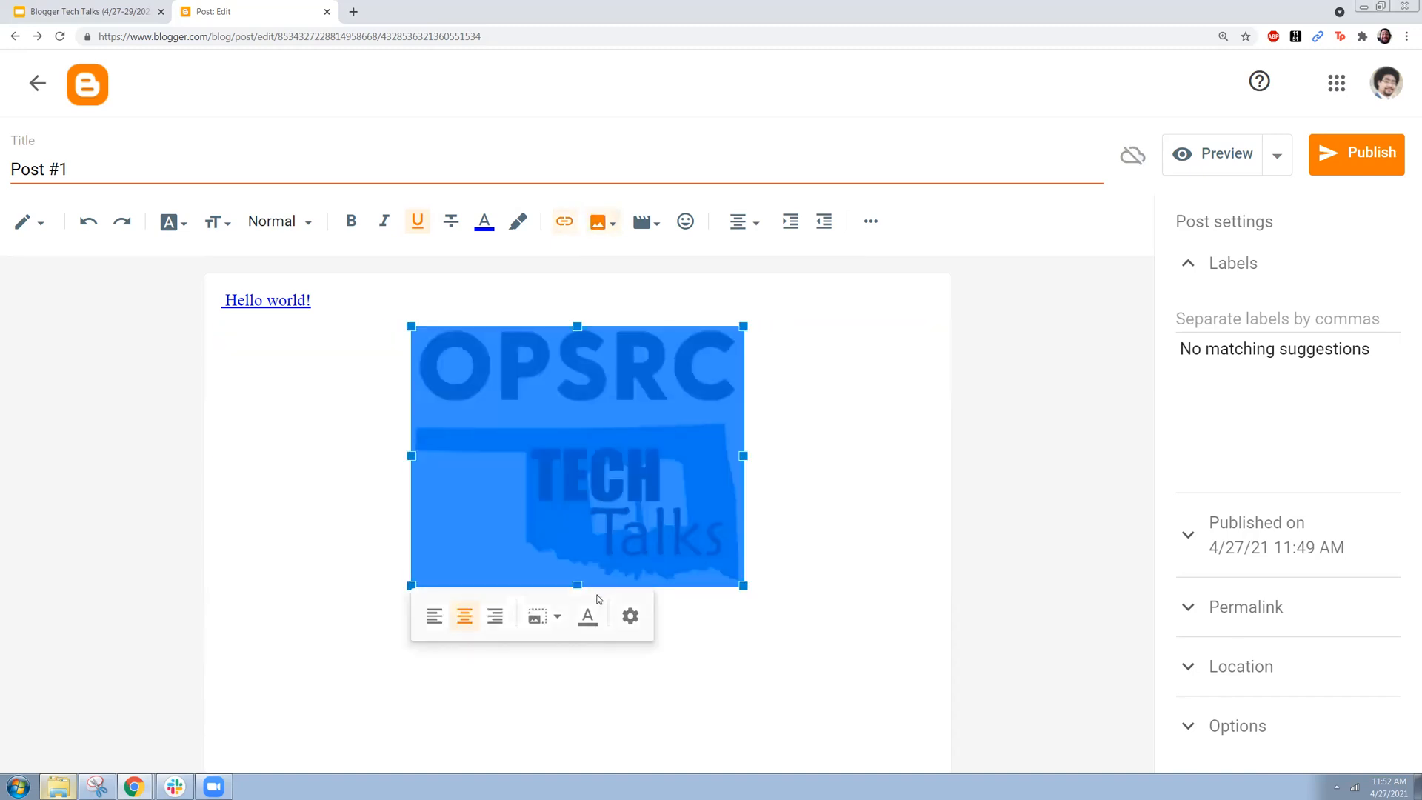
click(536, 618)
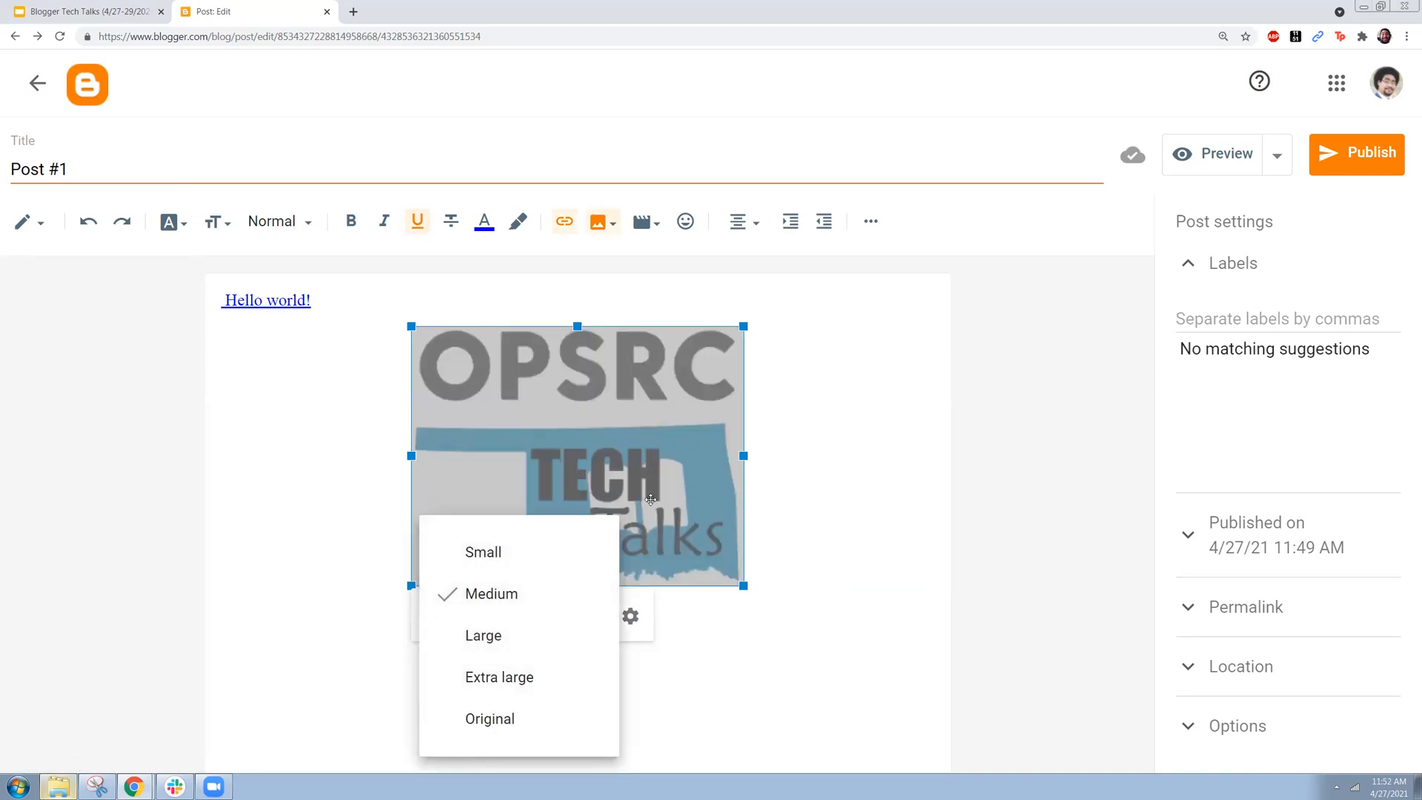
click(643, 636)
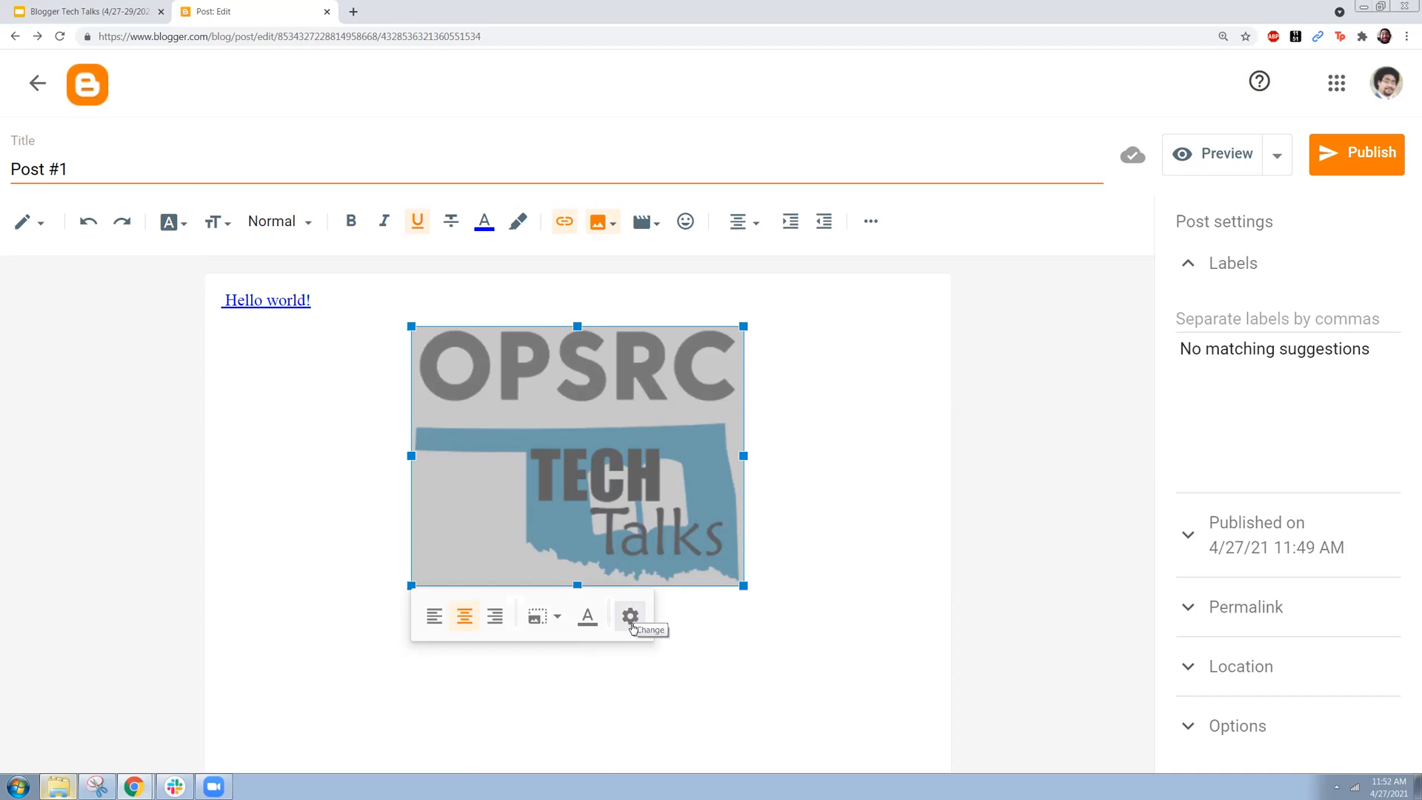
Step: Set the logo image's alt text to "OPSRC logo"
click(630, 617)
click(627, 275)
text(OPSRC logo)
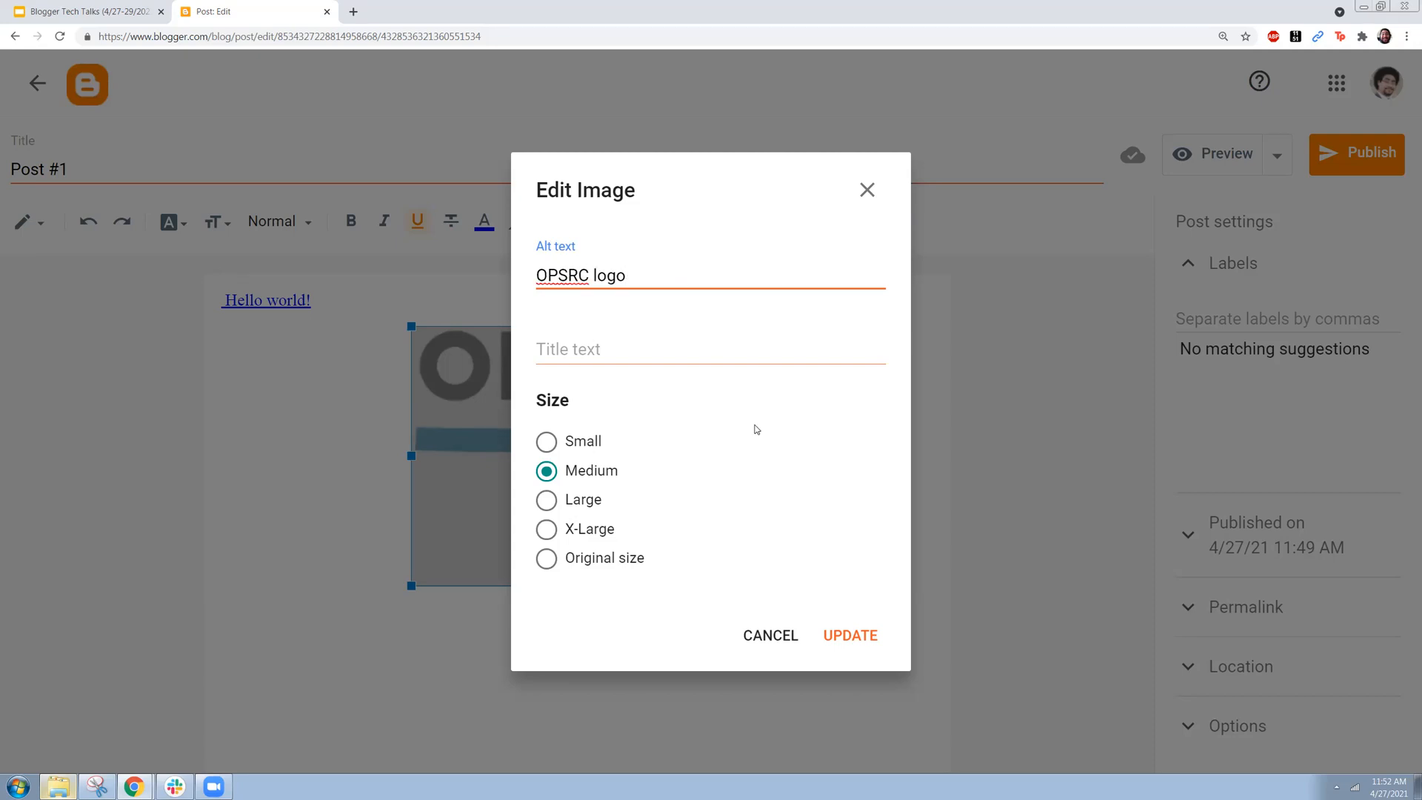
click(844, 635)
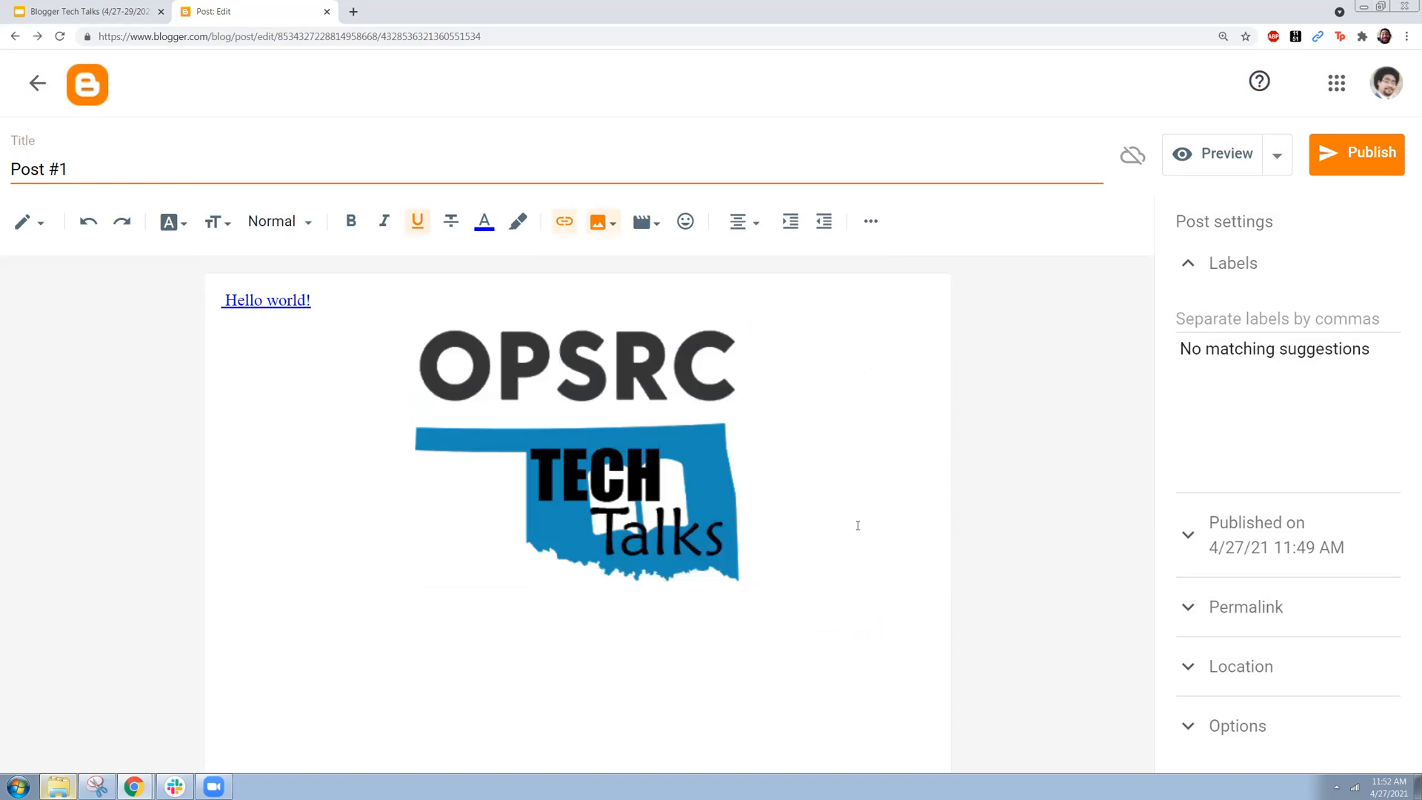
Step: Browse the YouTube uploads available for insertion as a video, and close the list without adding one
click(644, 222)
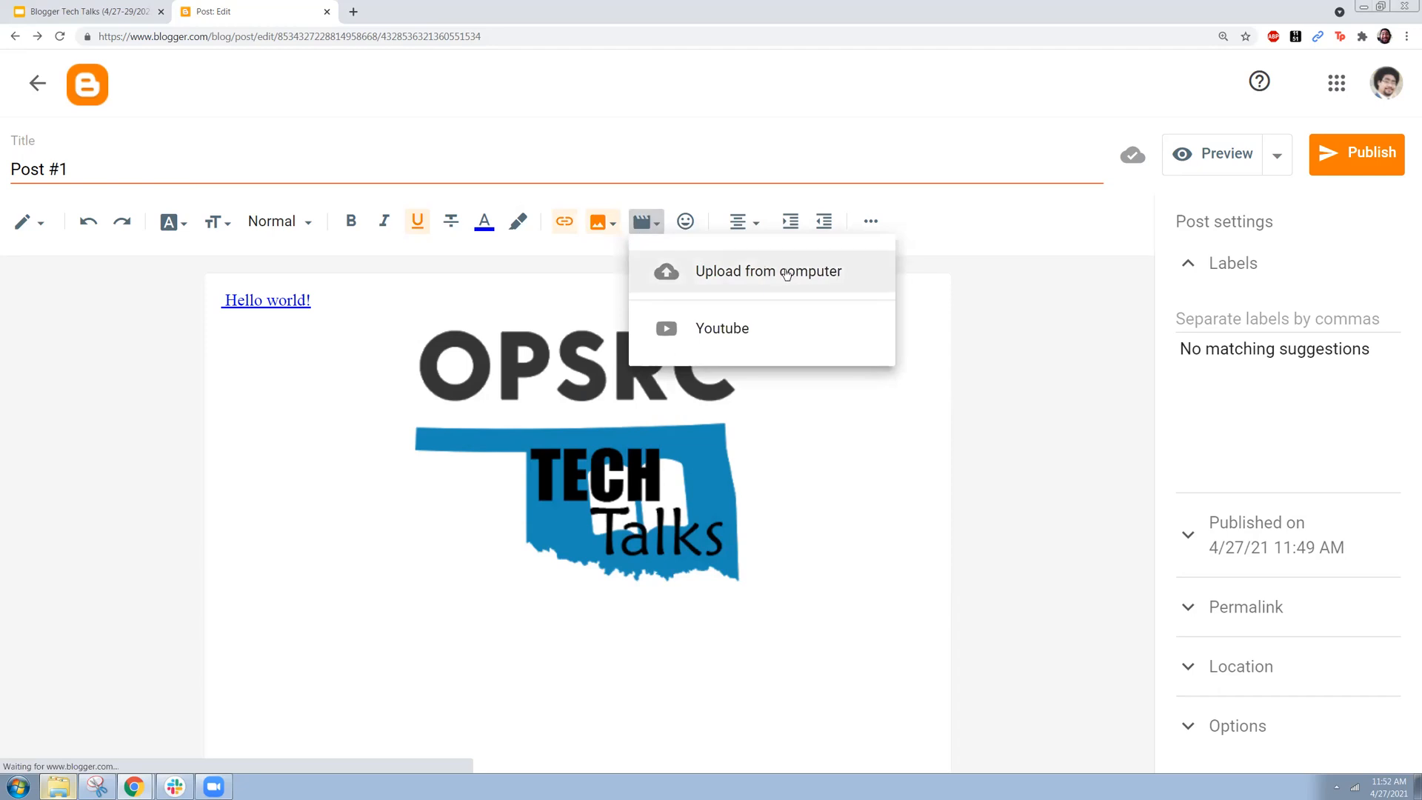
click(783, 337)
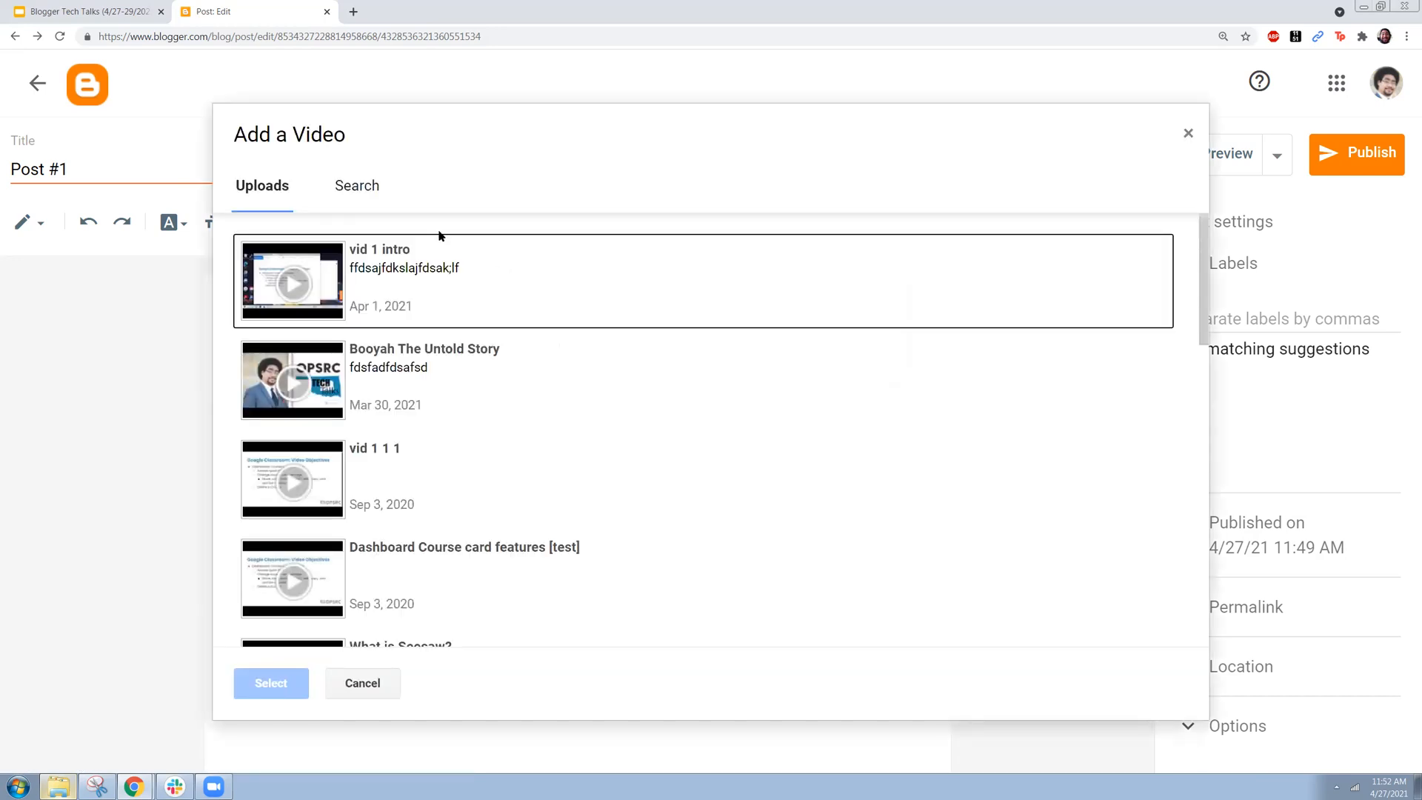
scroll(448, 357, down, 3)
scroll(448, 357, down, 2)
scroll(442, 366, down, 2)
scroll(442, 365, down, 5)
scroll(442, 365, down, 2)
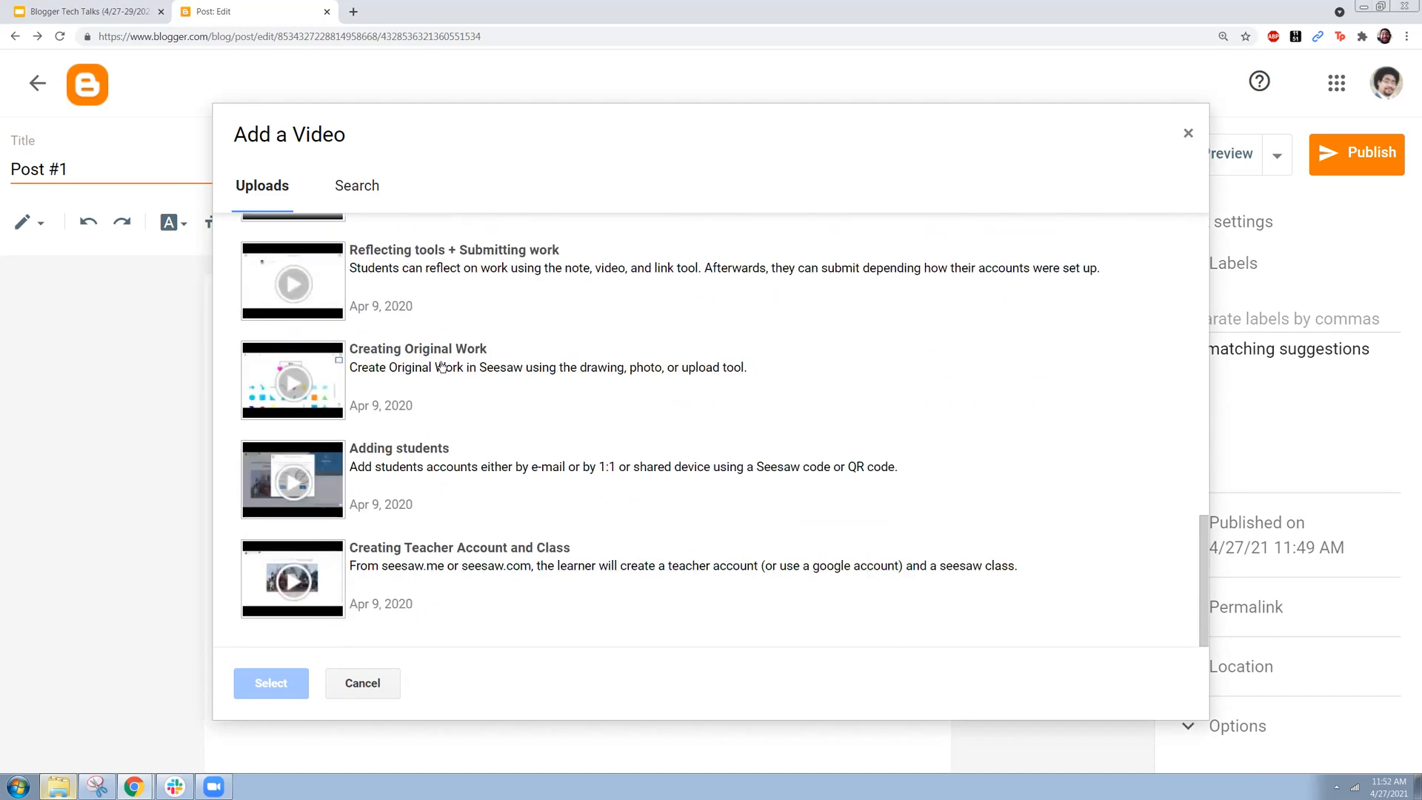
click(1187, 133)
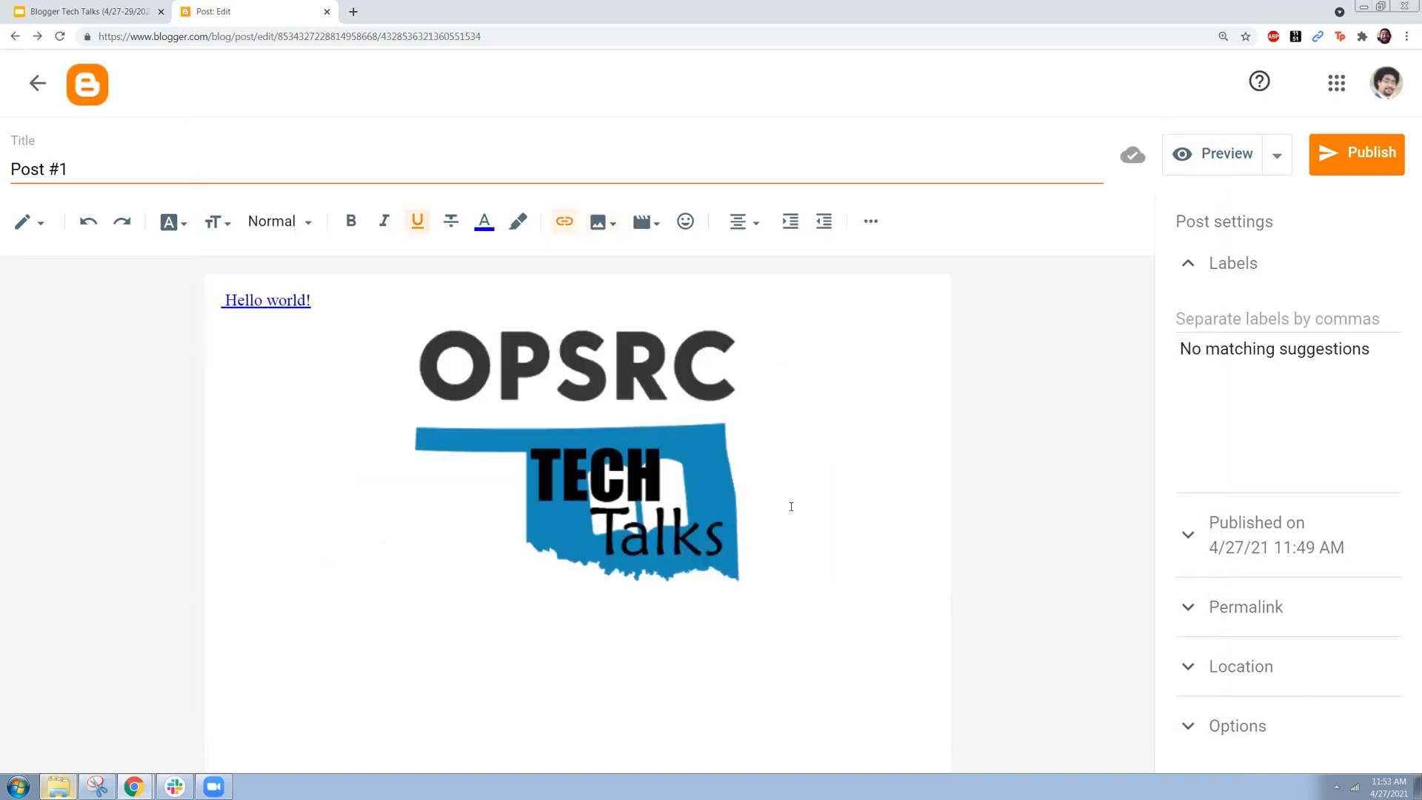
Step: Add a new line below the logo image and align it left
key(Return)
click(746, 222)
click(770, 181)
Step: Choose Korean as the input tool language and enter the filler text "fuidyshauifyhsduiahfasdjhfj" below the logo image
key(ctrl+minus)
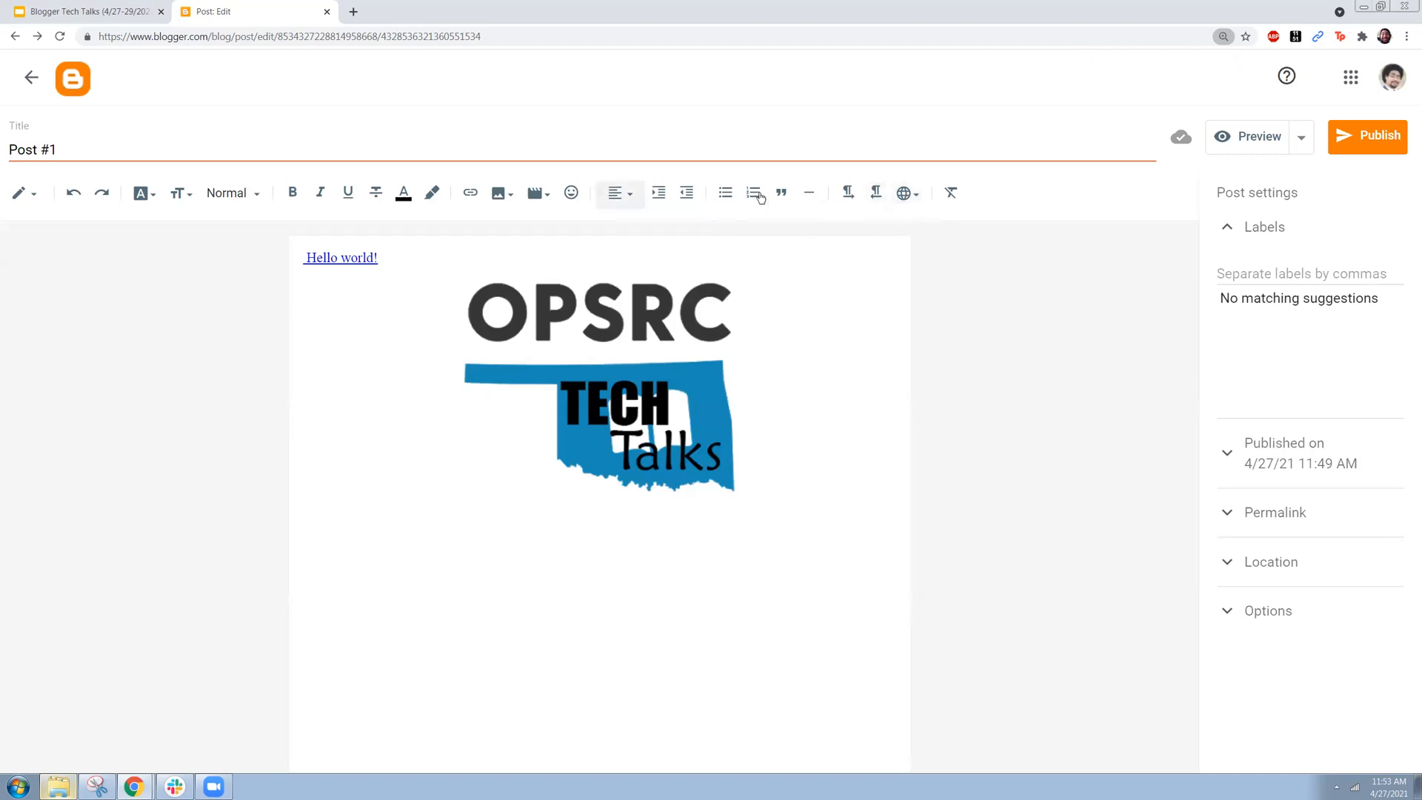
click(919, 202)
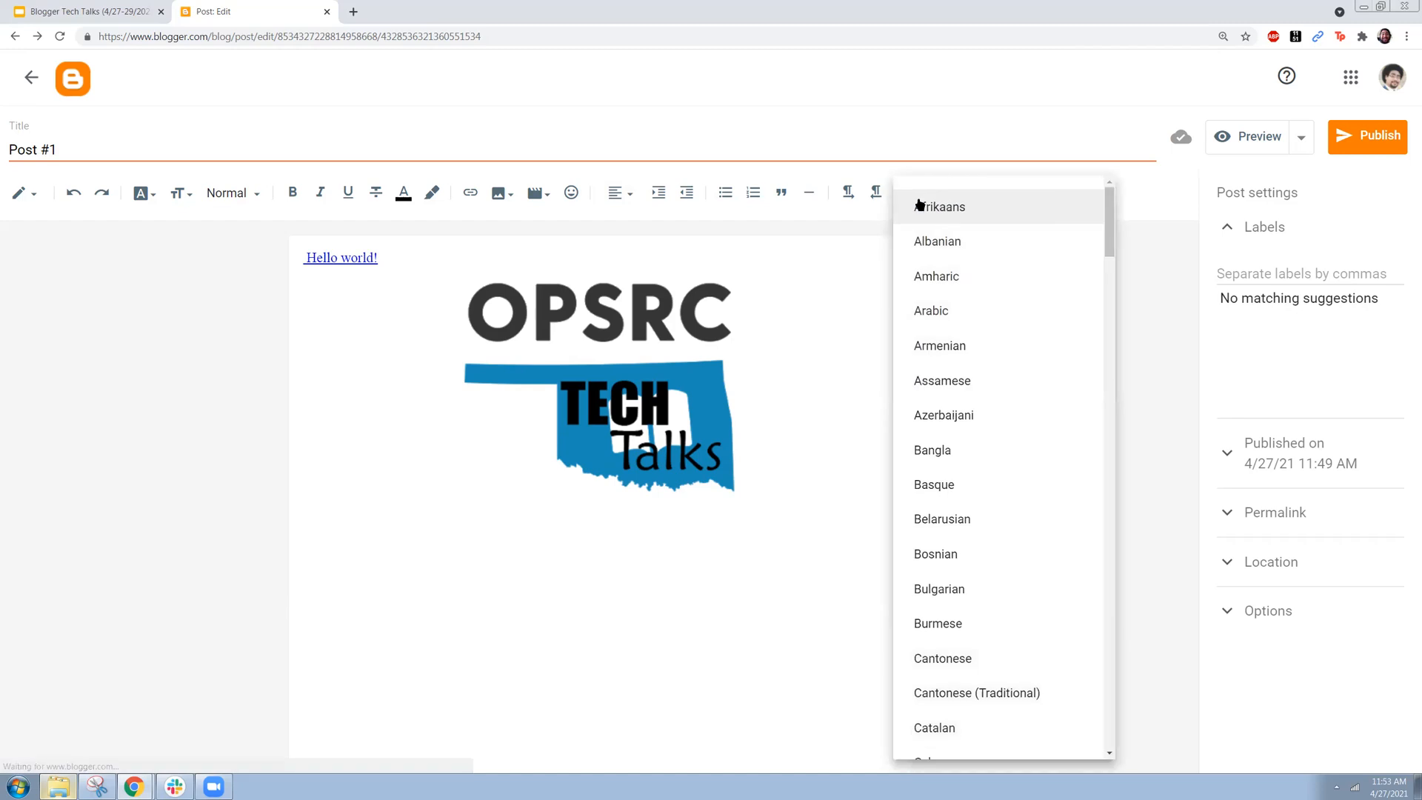
scroll(990, 513, down, 1)
scroll(989, 513, down, 6)
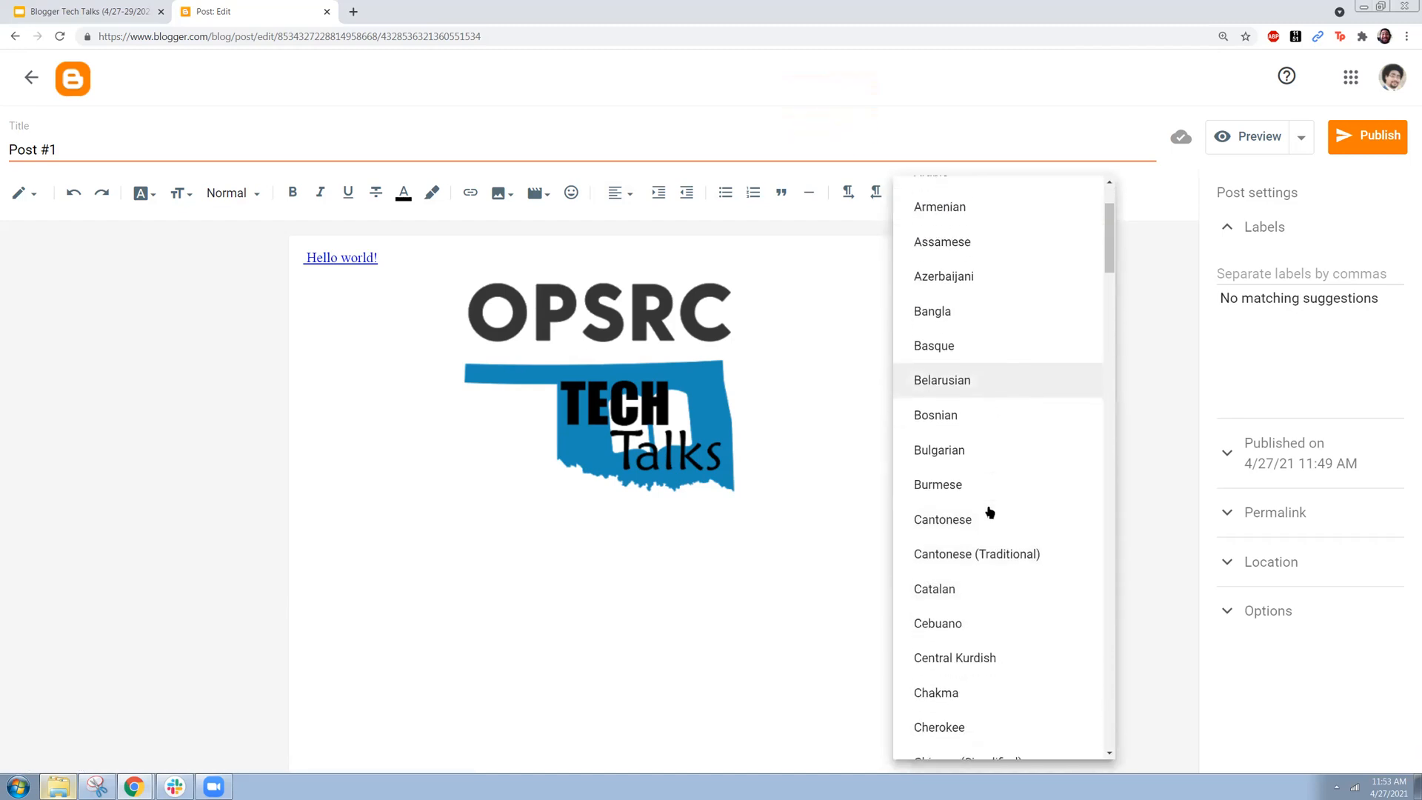
scroll(989, 513, down, 6)
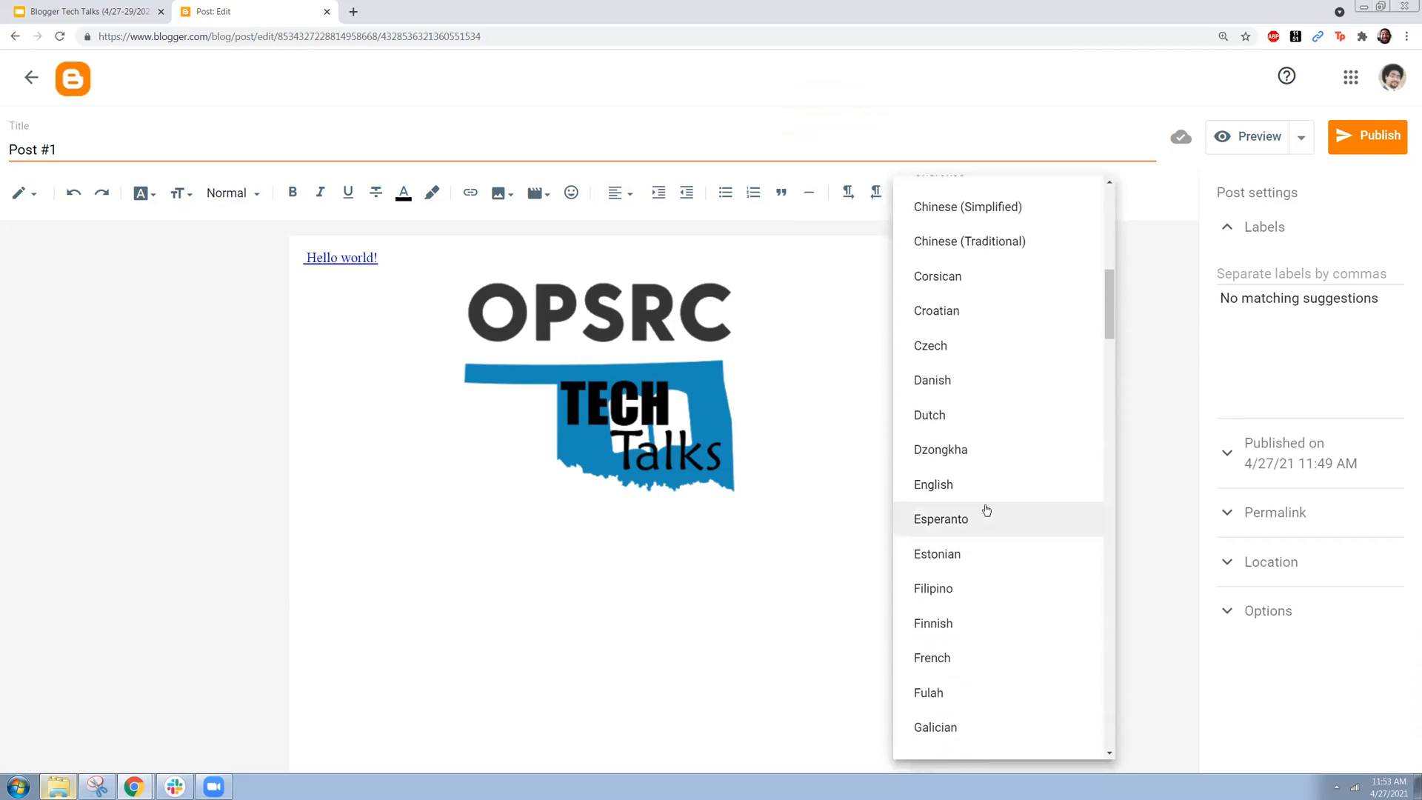
scroll(987, 510, down, 6)
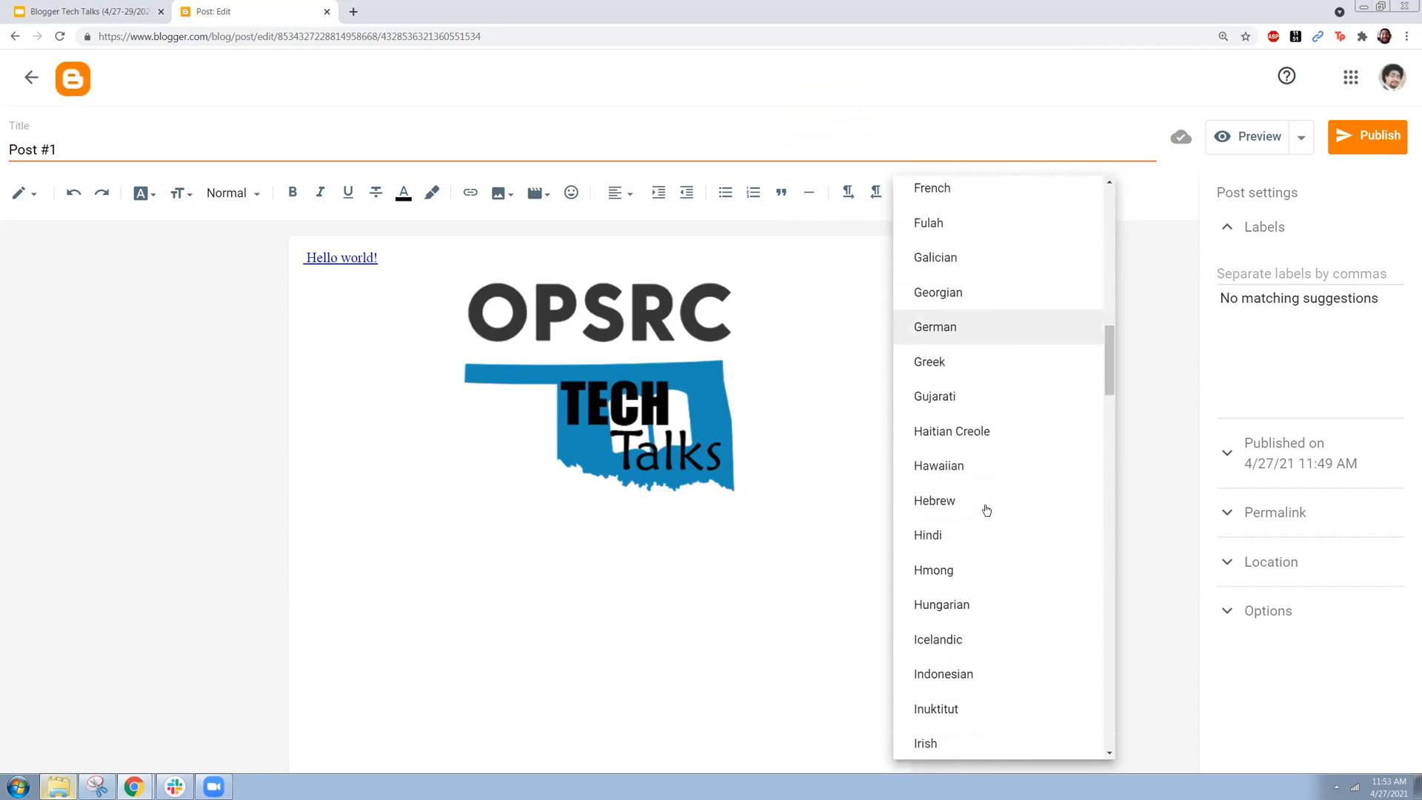
scroll(968, 611, down, 1)
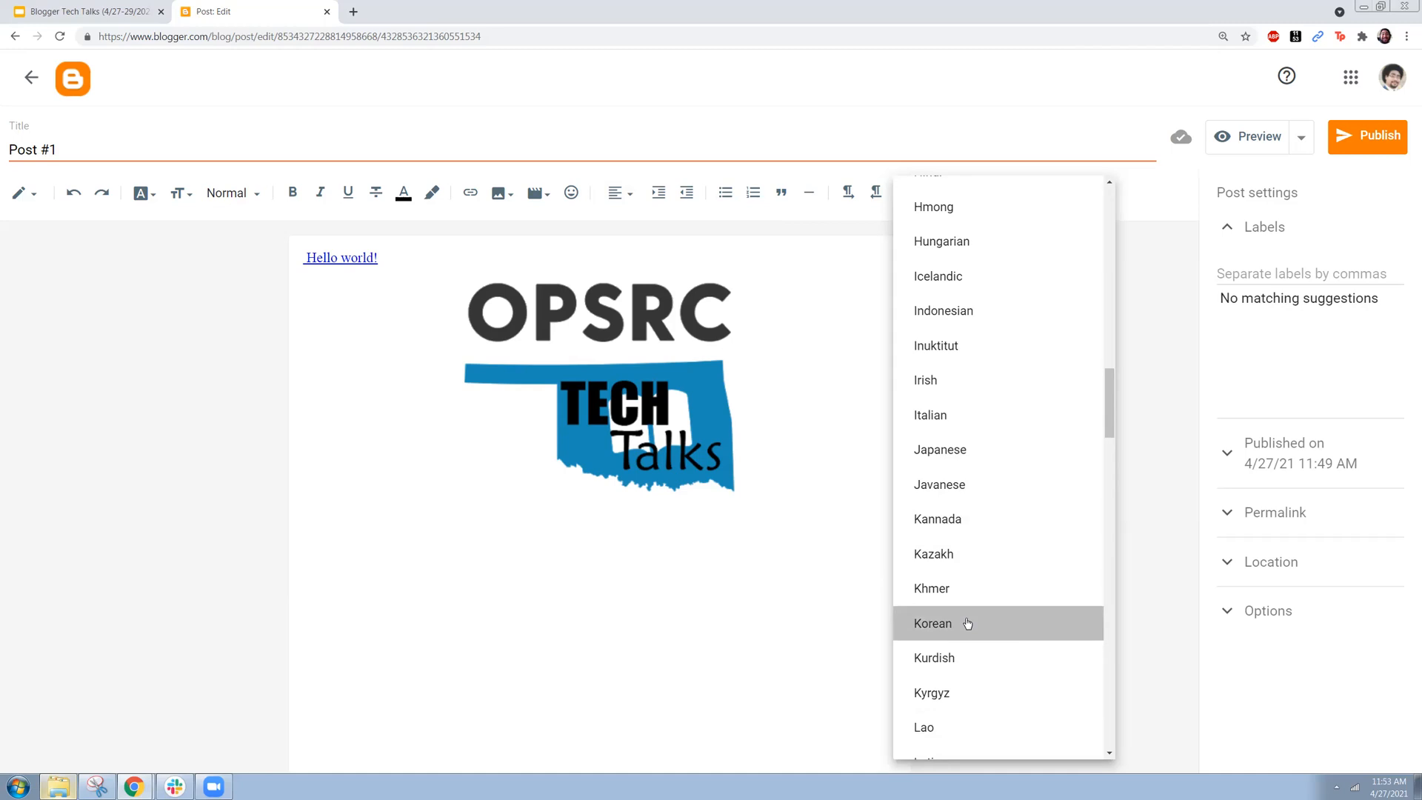
click(967, 623)
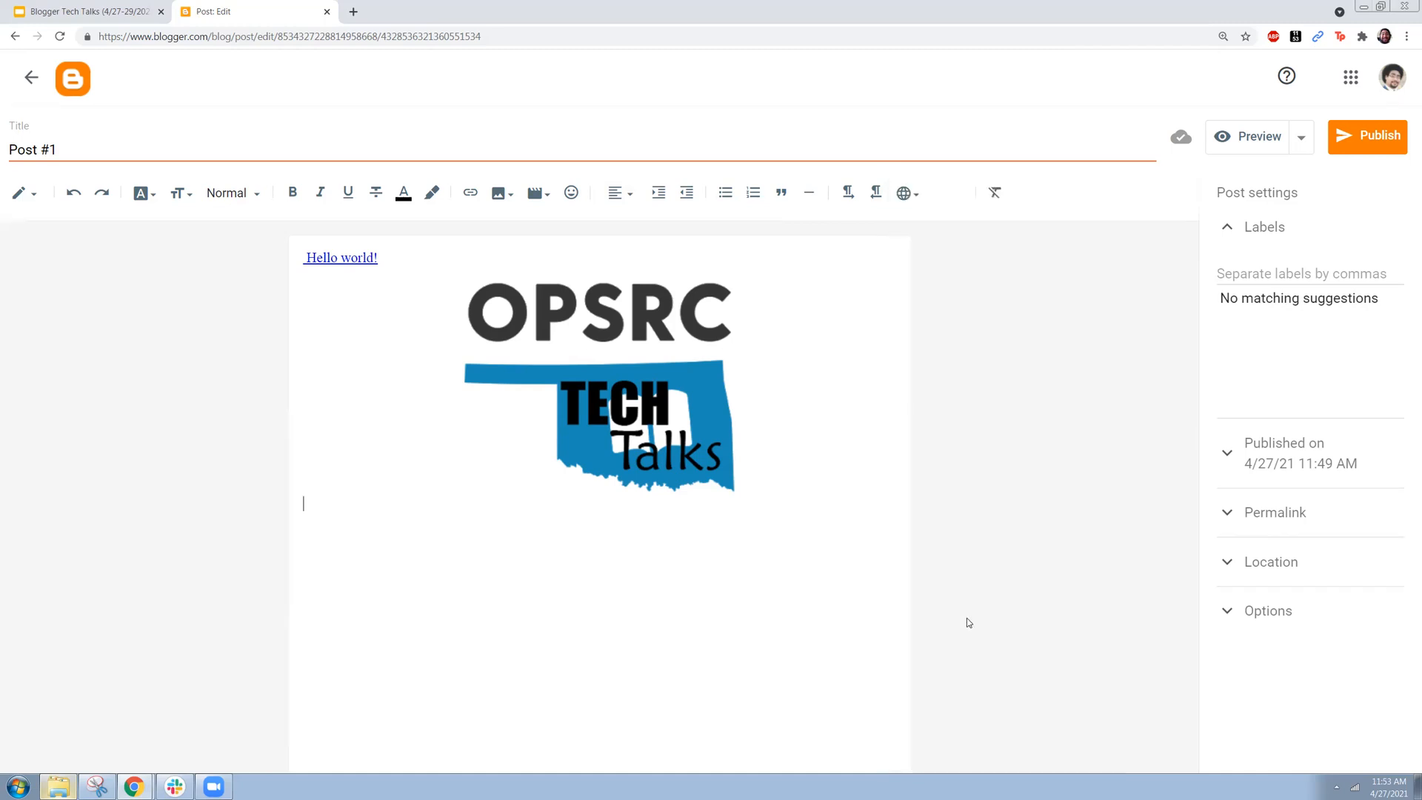
click(453, 531)
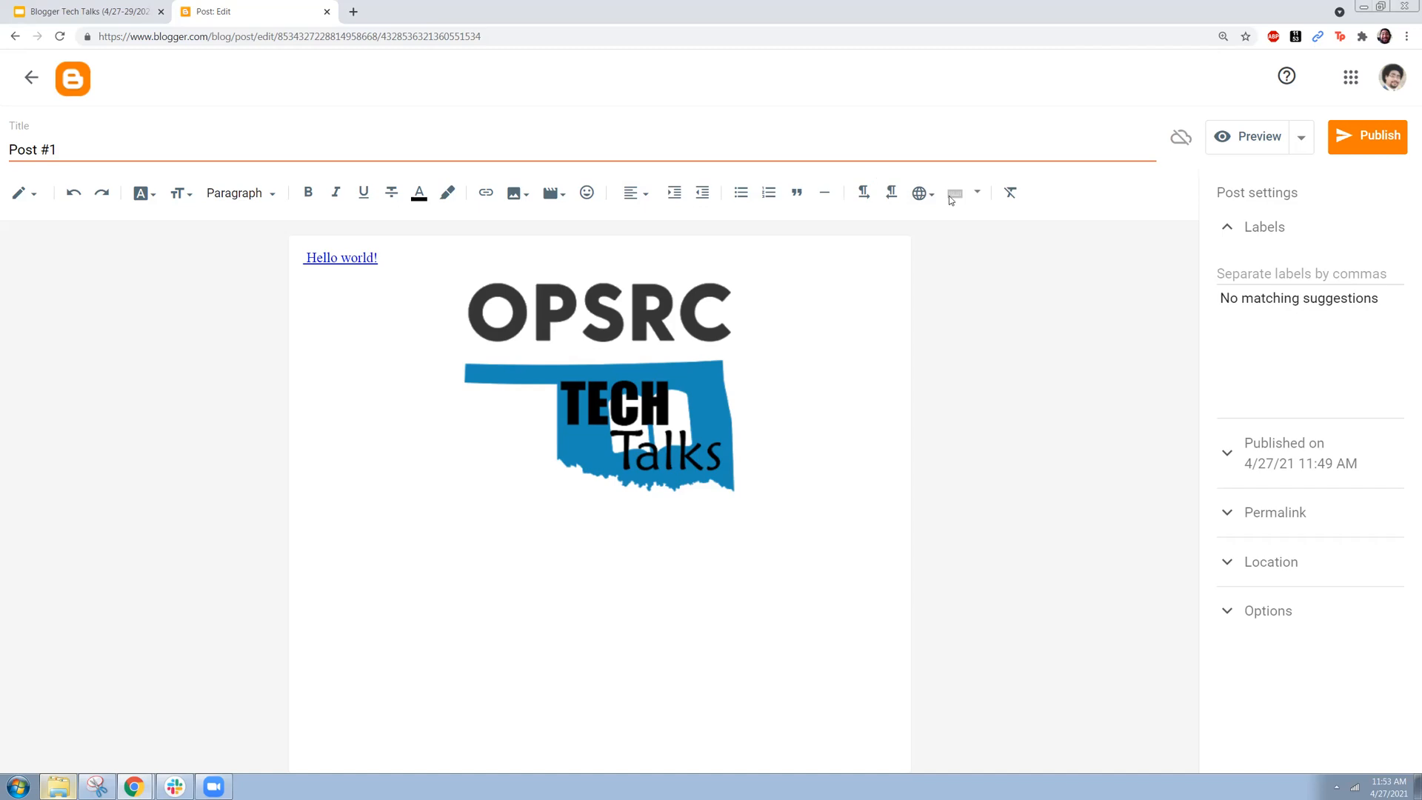
text(fuidyshauifyhsduiahfasdjhfj)
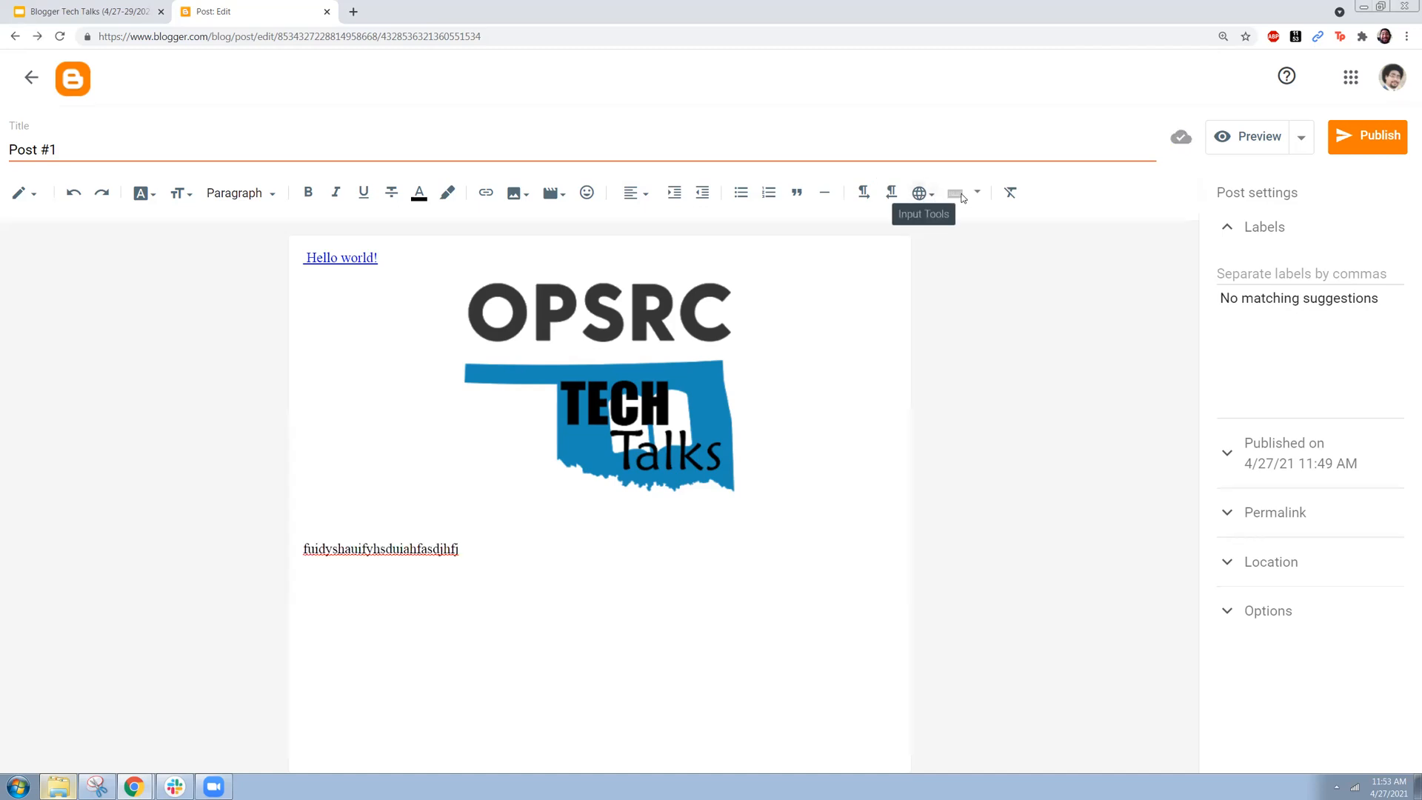
Step: Turn on the Korean on-screen keyboard and enter about two lines of random Korean characters below the filler text "fuidyshauifyhsduiahfasdjhfj"
click(975, 194)
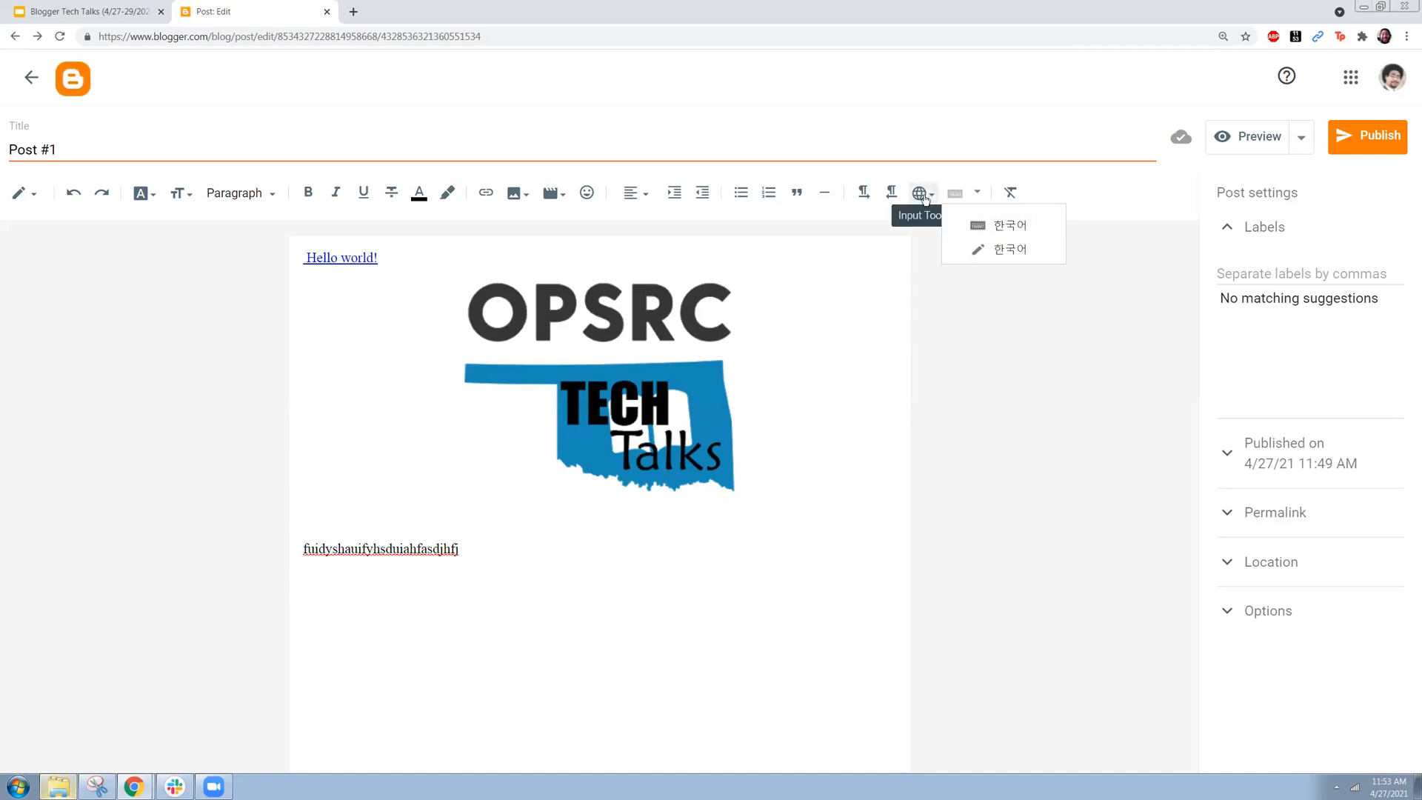
click(1007, 226)
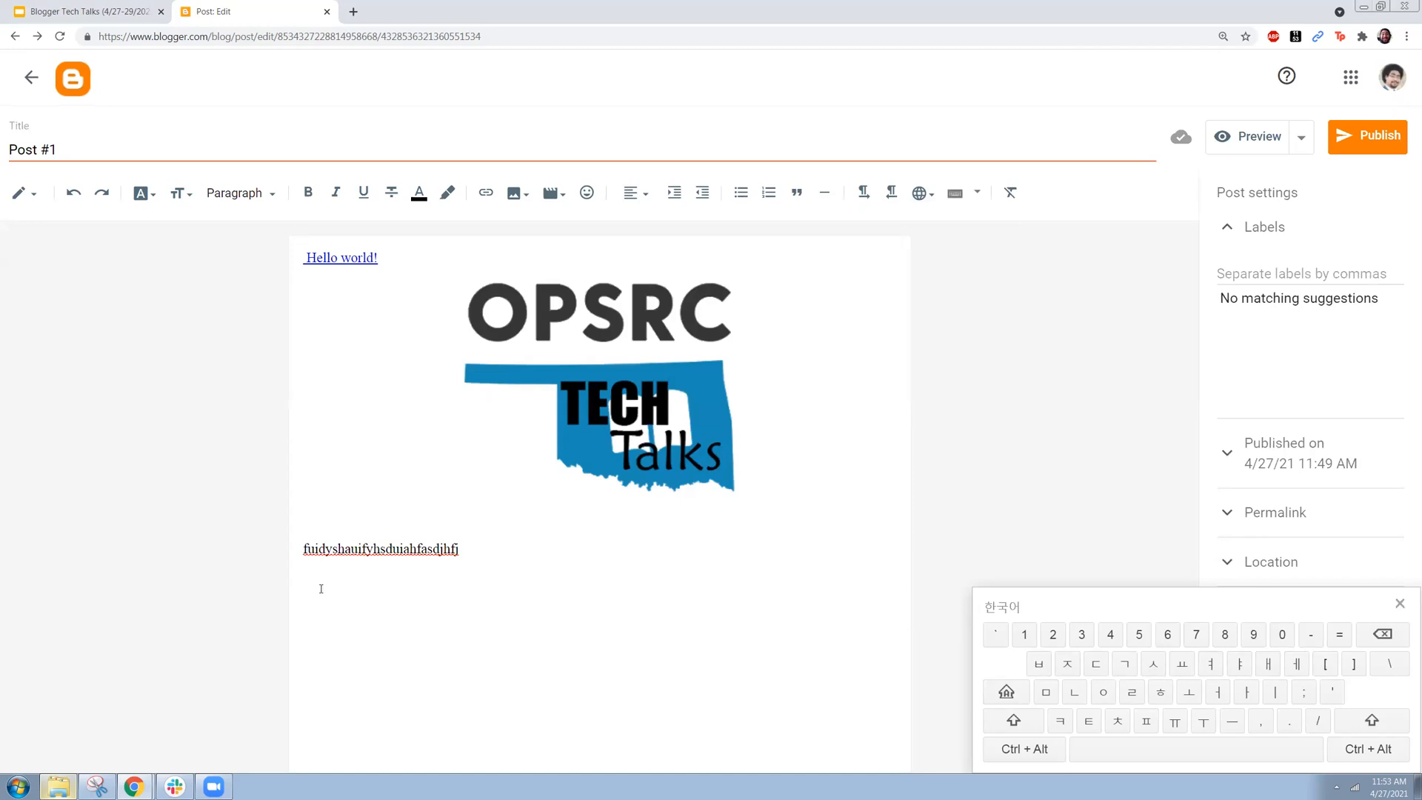
text(ㅏㅁ노ㅕ무ㅗㅒㅔㅏ)
text(ㅑㅜㄴ ㅍㅋㅌ츠,ㅠㅜㄹㅎㅇ넥ㄷㅈ비)
text(개ㅑㅈ뎁쇼ㅔ)
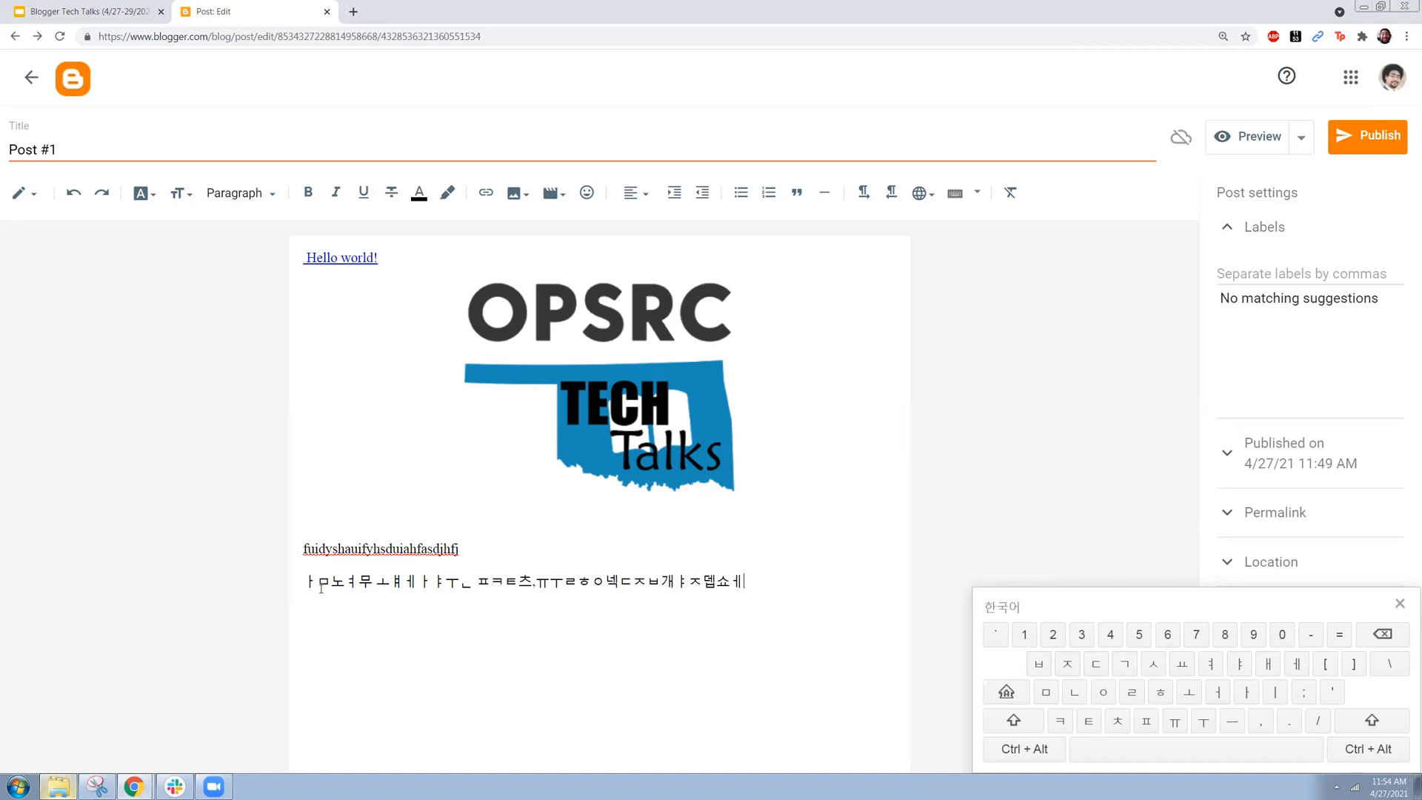
text(ㅎㄴ밀이ㅇㄴㅁㄹㅇ너ㅏ;ㅏㄻ)
text(ㅣㅇ;ㄴㅁㄹ)
text(ㅓㄹㅏㅇㅣㄴ;ㅁㄱㅕㄷㅐㅈㅔ)
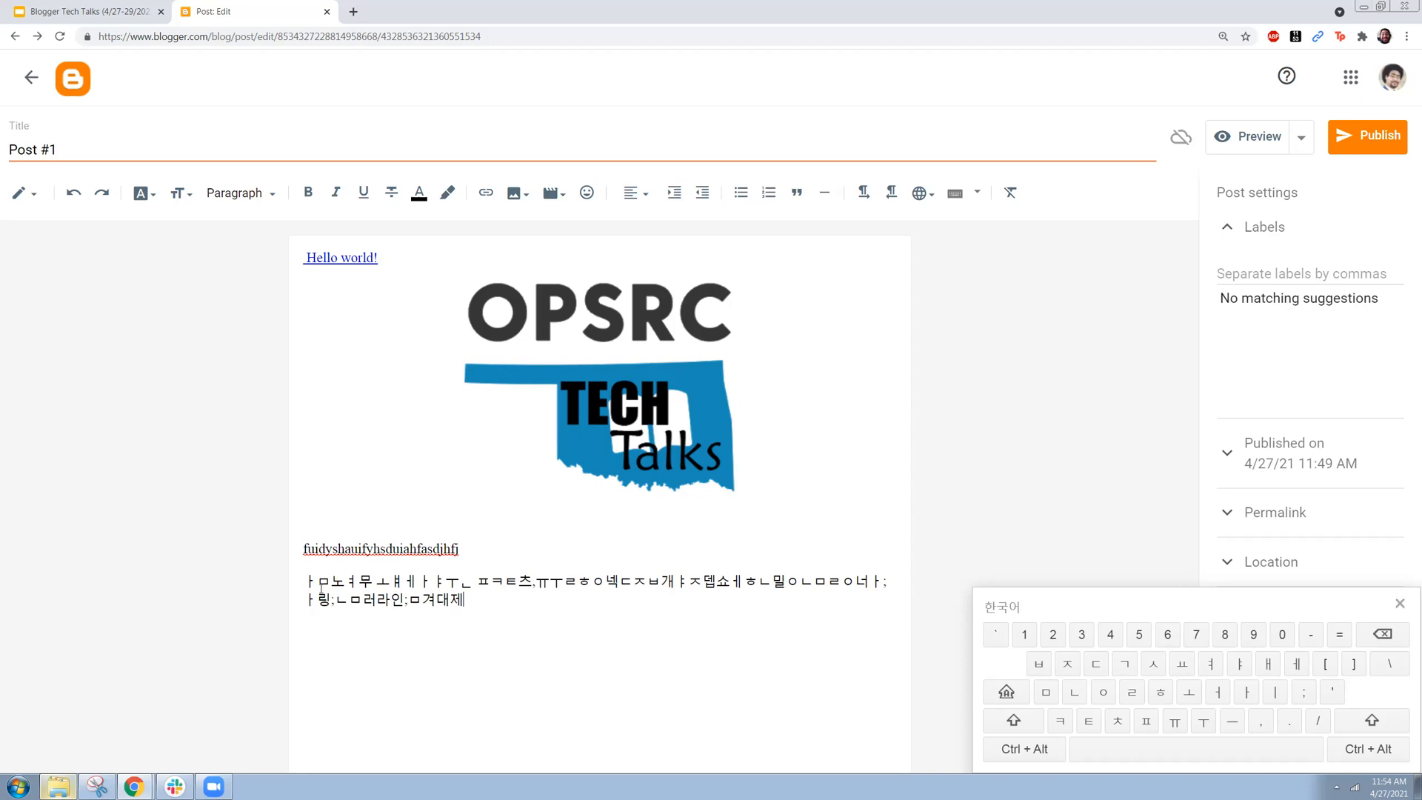
text(ㅍㅜㄹㅊㅡ,ㄹㅇㅗㄴㅁㅓㄹ;ㄷㅈㅂㄷㅕㅑㅔㅅㅈㄷㄱㅛㅔ)
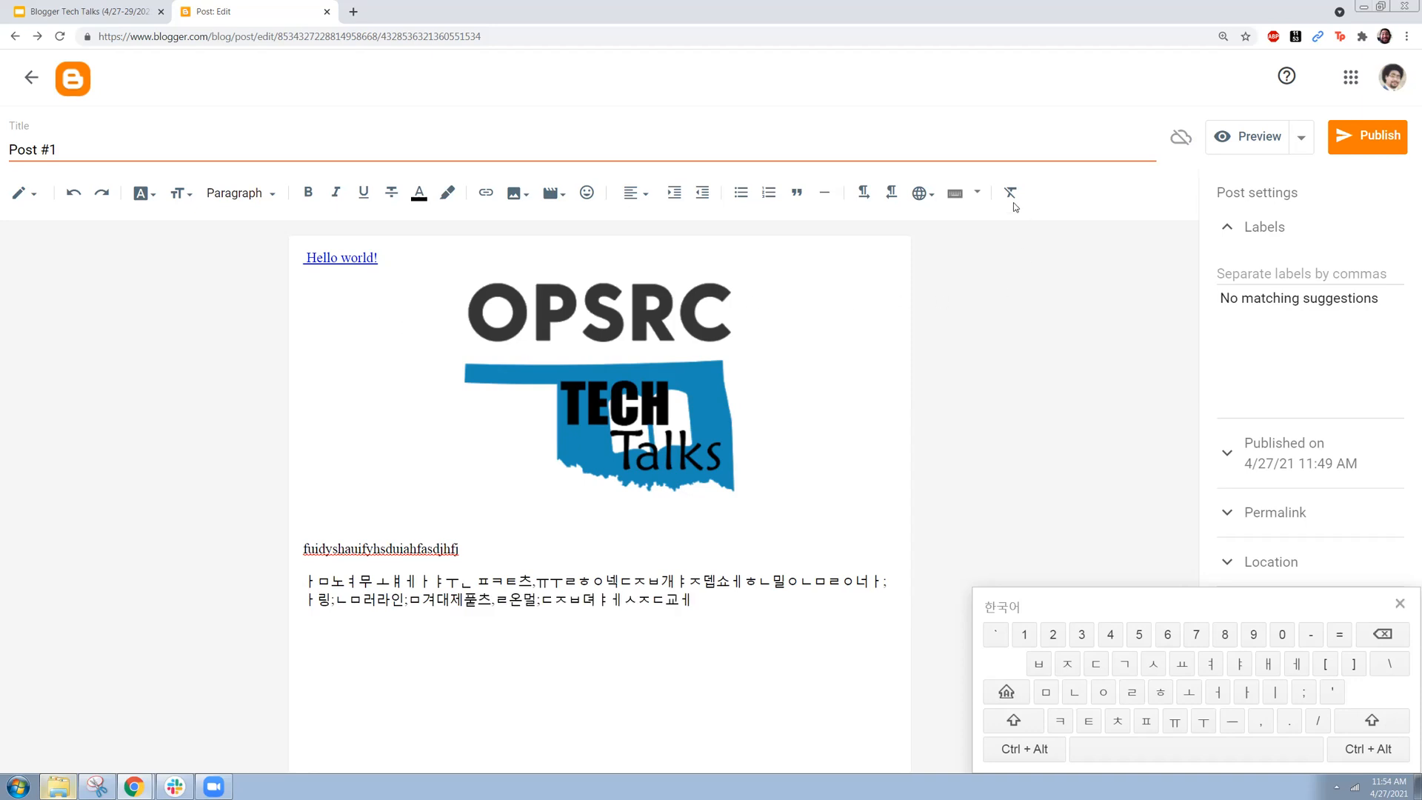
Step: Turn off the Korean on-screen keyboard and open the choice of Korean input methods
click(965, 198)
click(977, 194)
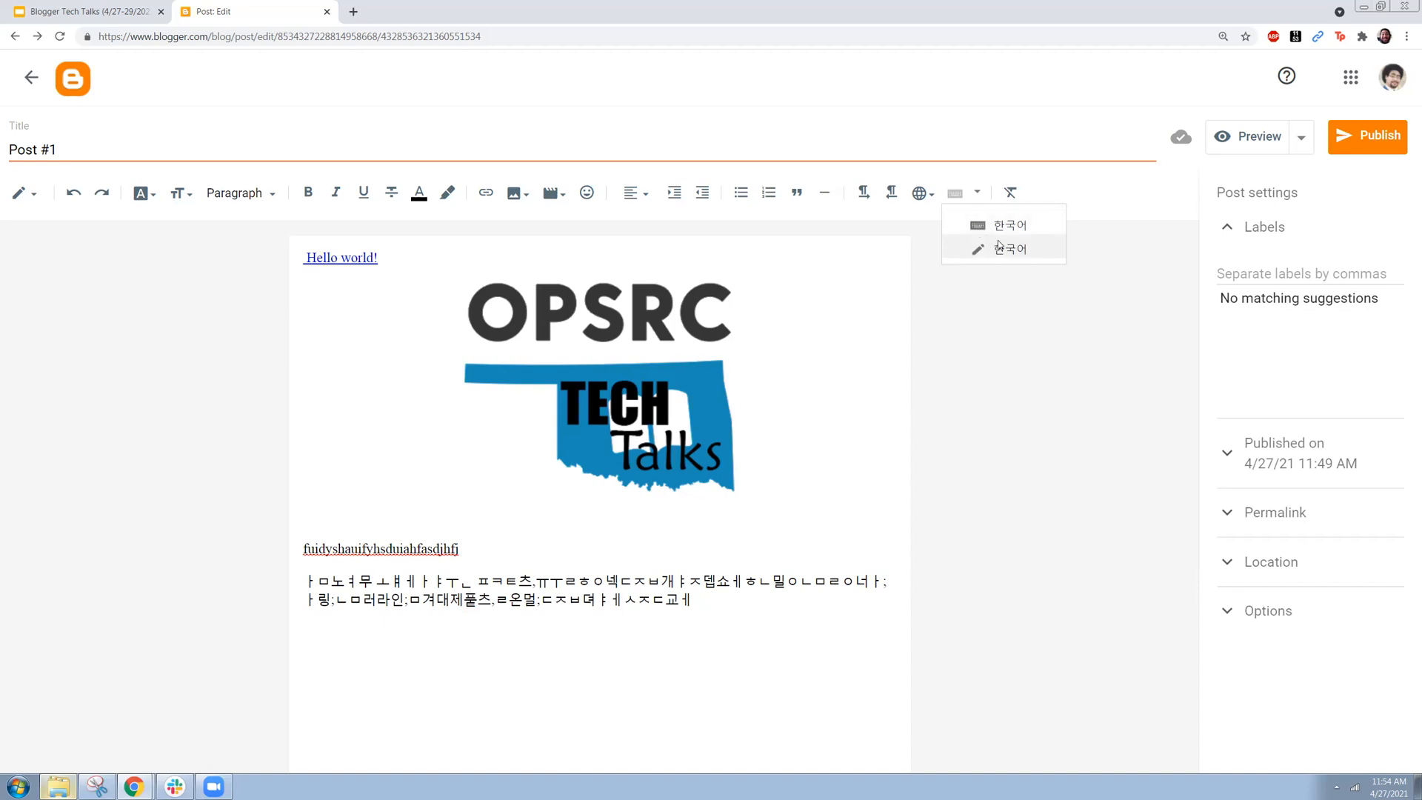